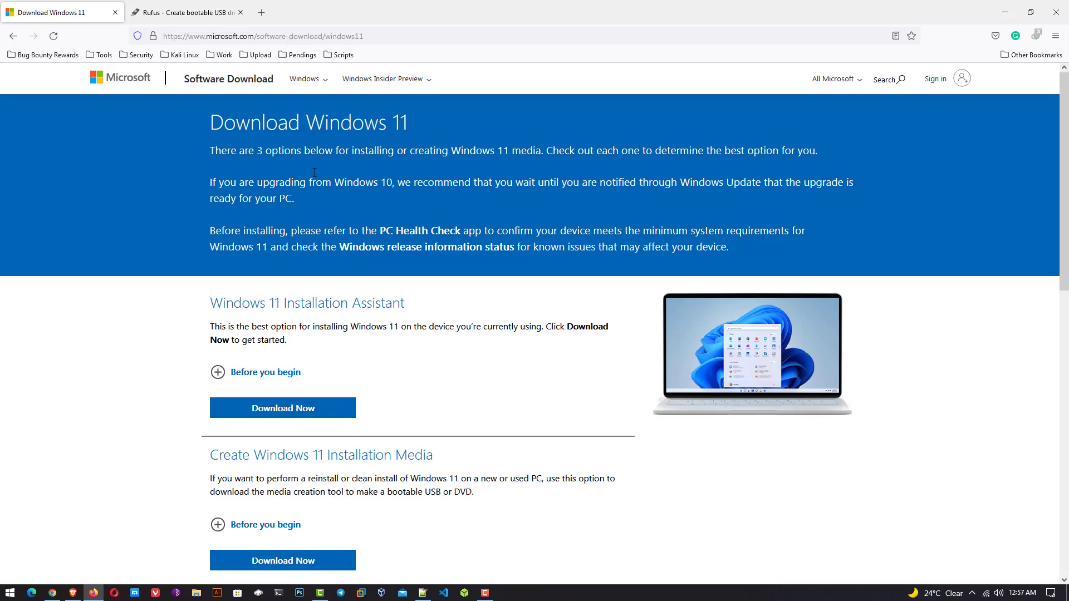
Select the Windows 11 (multi-edition ISO) edition and submit it for download.
{"action": "scroll", "coordinate": [391, 173], "scroll_direction": "down", "scroll_amount": 4}
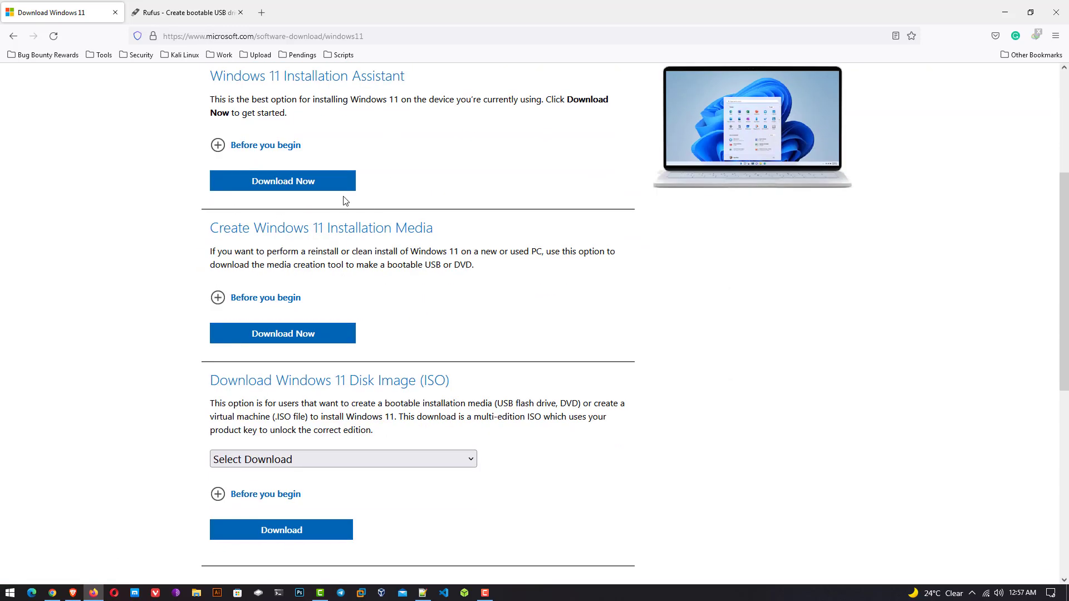
{"action": "scroll", "coordinate": [299, 229], "scroll_direction": "down", "scroll_amount": 1}
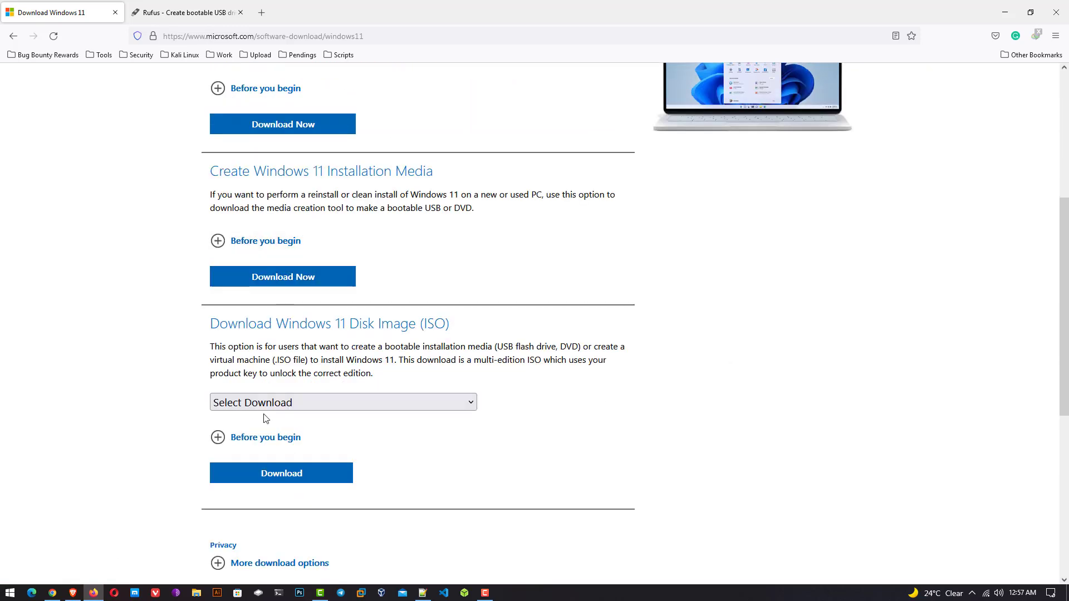
{"action": "left_click", "coordinate": [258, 476]}
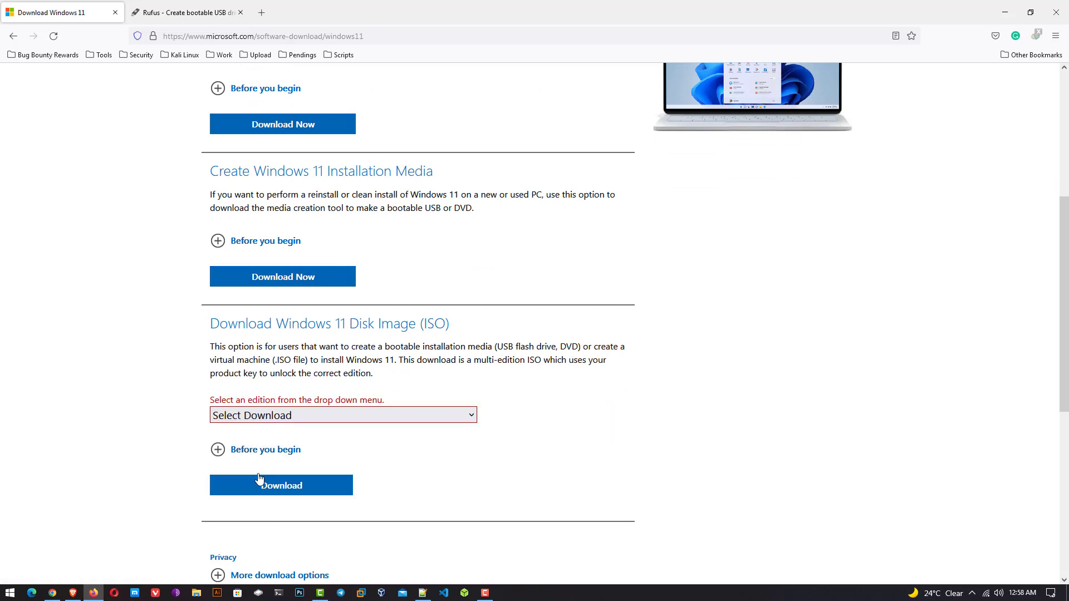
{"action": "left_click", "coordinate": [280, 415]}
{"action": "left_click", "coordinate": [291, 458]}
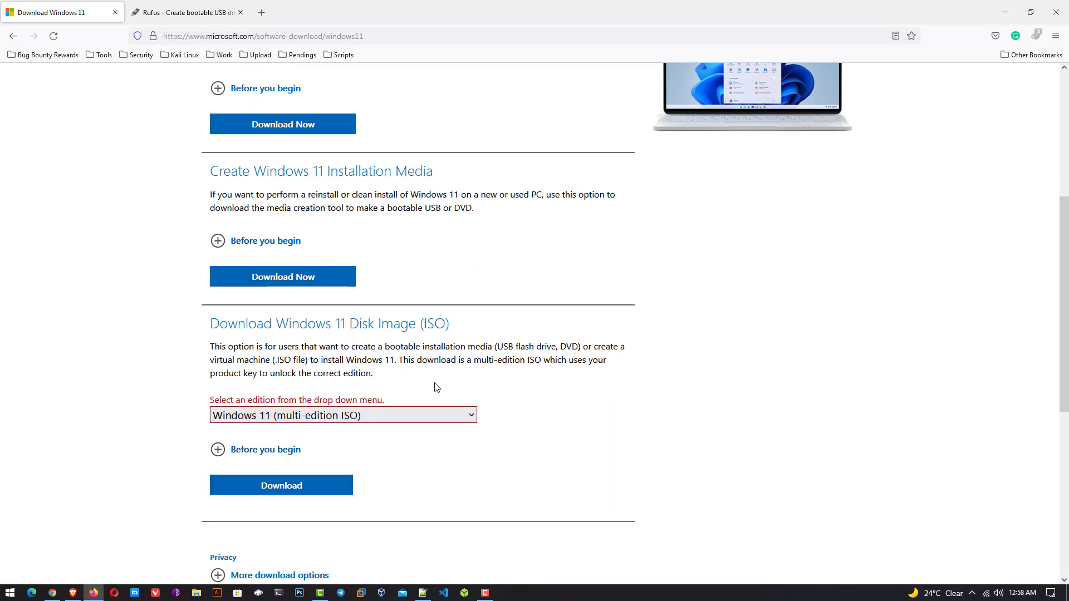
{"action": "left_click", "coordinate": [282, 486]}
Choose English (United States) as the product language and confirm it.
{"action": "scroll", "coordinate": [282, 479], "scroll_direction": "down", "scroll_amount": 6}
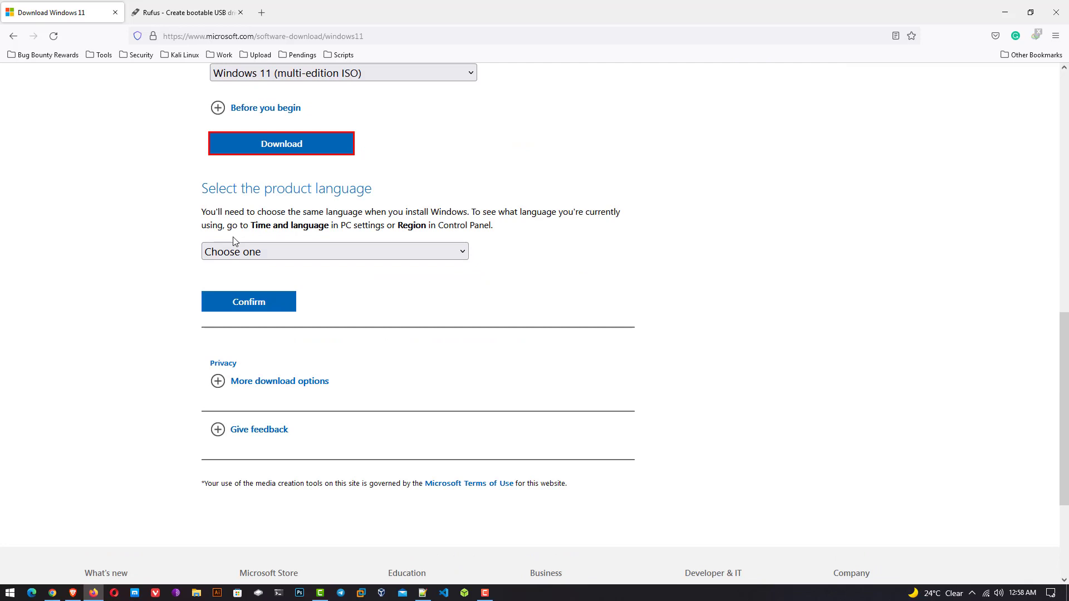
{"action": "left_click", "coordinate": [264, 249]}
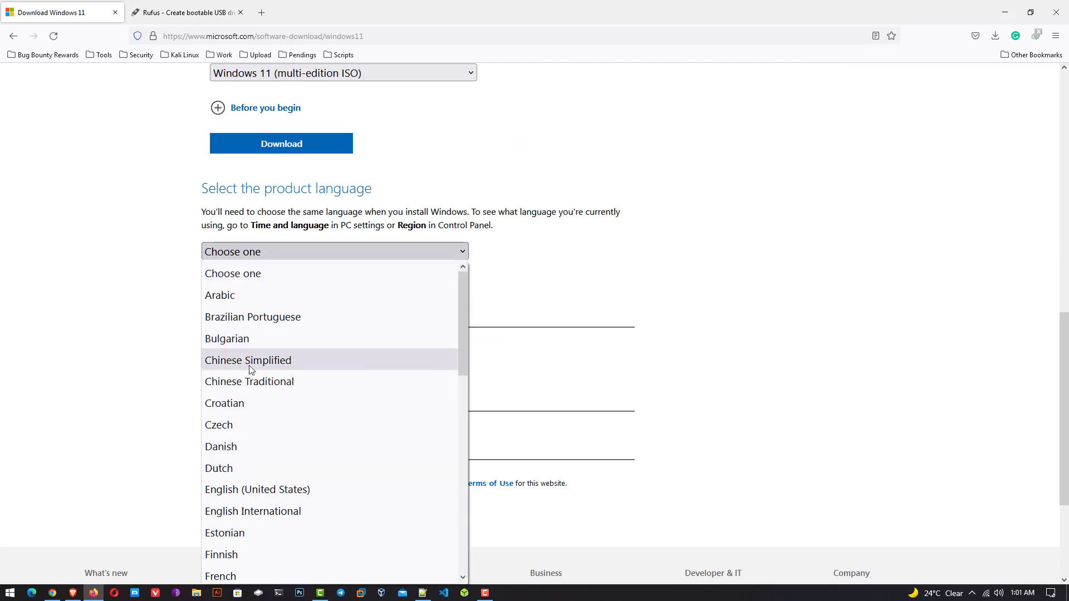
{"action": "left_click", "coordinate": [264, 488]}
{"action": "left_click", "coordinate": [245, 303]}
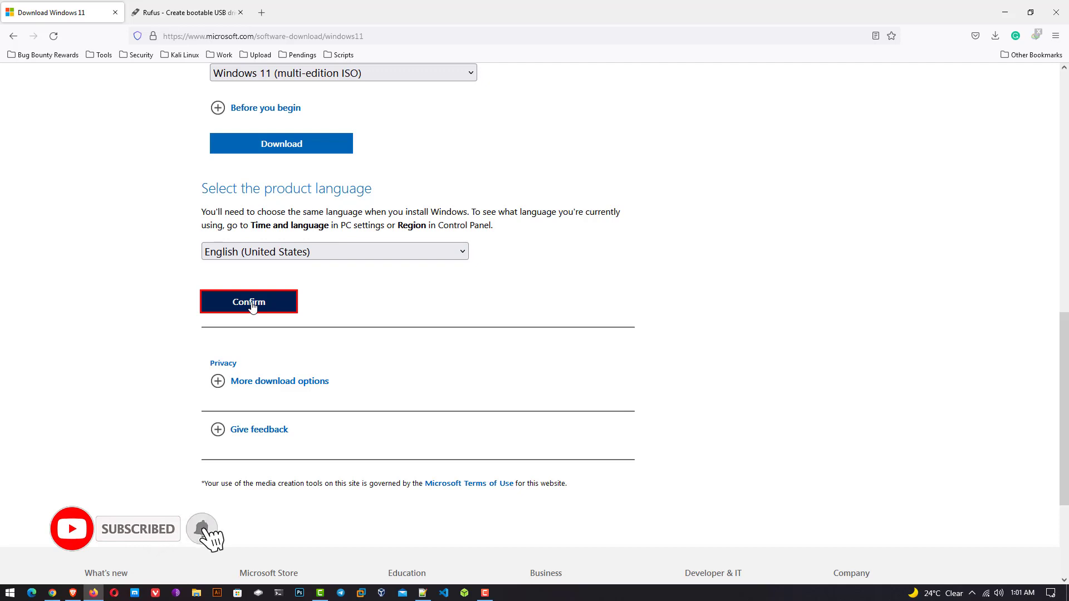
Start the 64-bit Win11_English_x64v1.iso download, then cancel it.
{"action": "scroll", "coordinate": [280, 149], "scroll_direction": "up", "scroll_amount": 2}
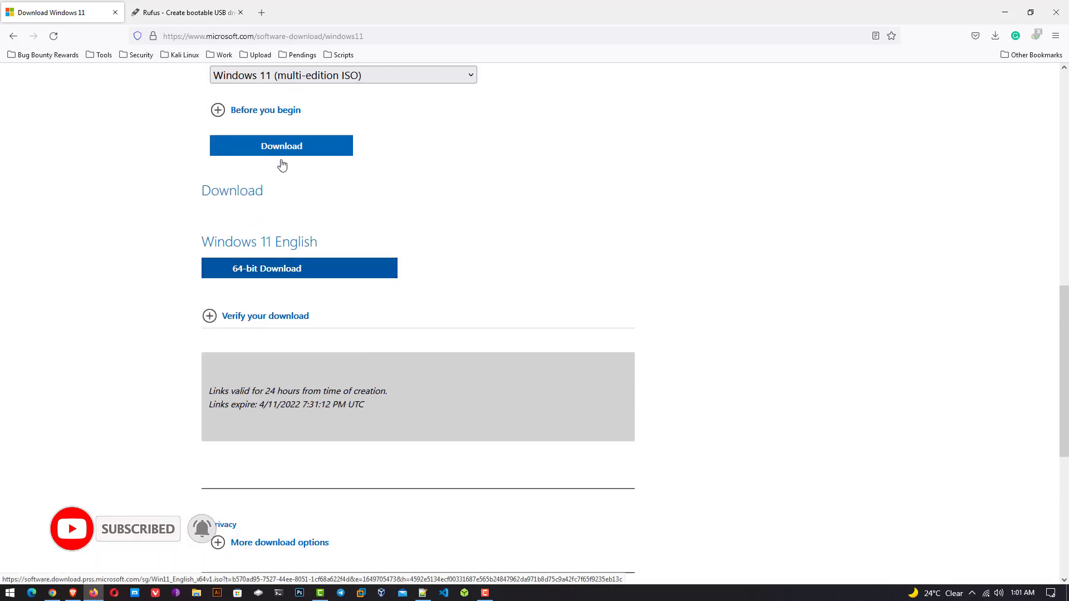
{"action": "scroll", "coordinate": [248, 150], "scroll_direction": "up", "scroll_amount": 1}
{"action": "left_click", "coordinate": [289, 330]}
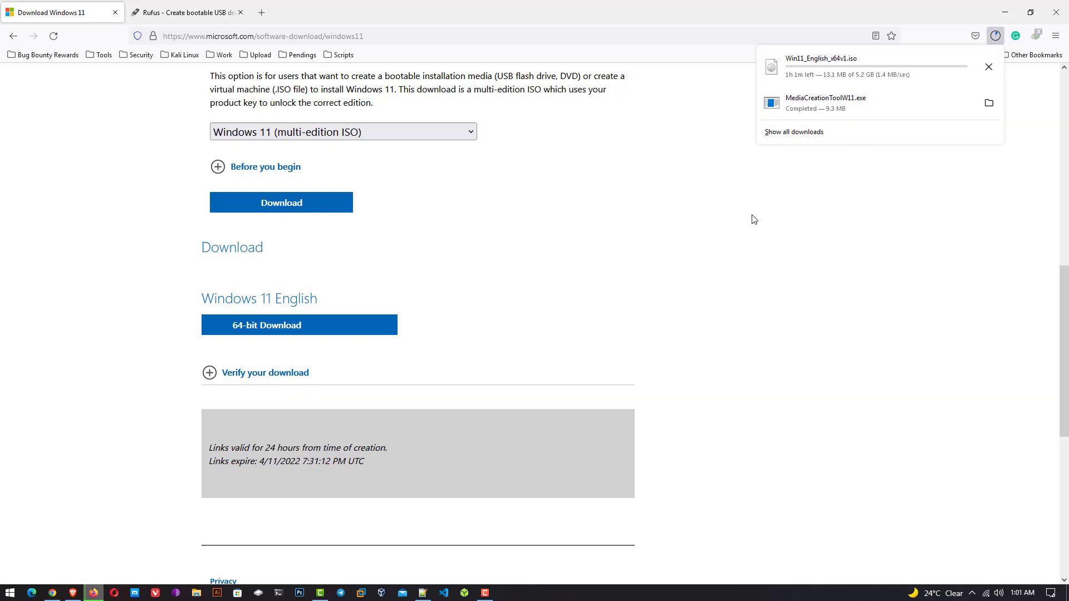
{"action": "left_click", "coordinate": [989, 67]}
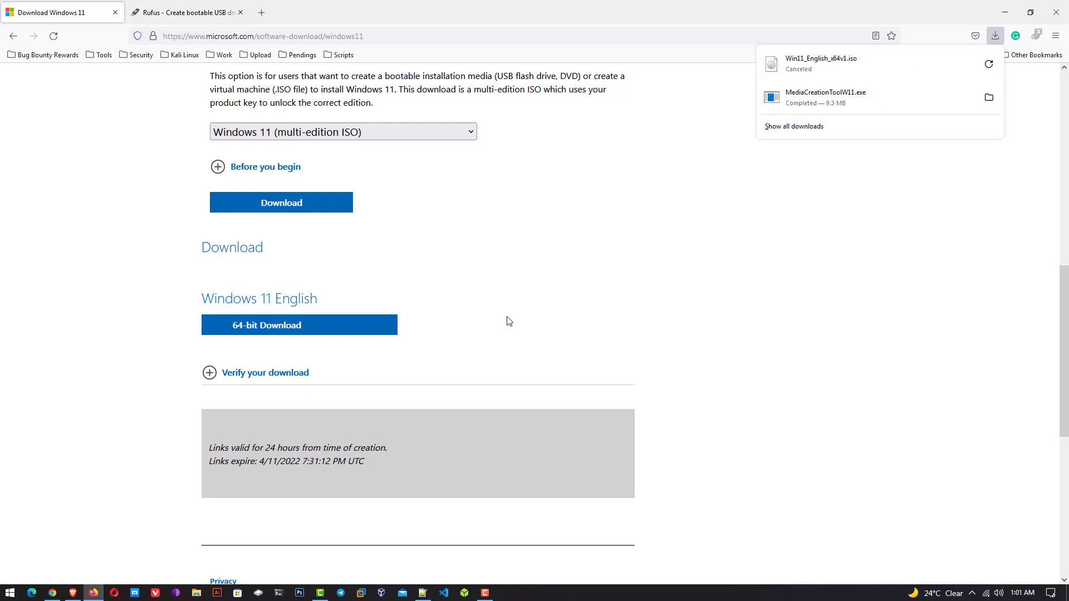
Show the rufus.ie Download section listing Rufus 3.18 (1.3 MB).
{"action": "left_click", "coordinate": [189, 16]}
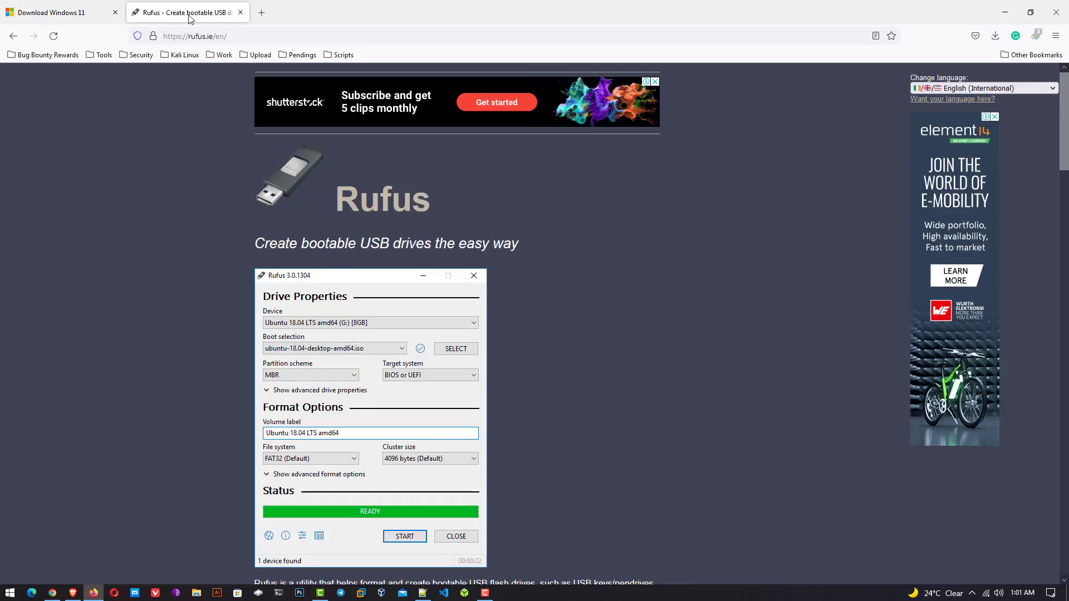
{"action": "scroll", "coordinate": [356, 234], "scroll_direction": "down", "scroll_amount": 1}
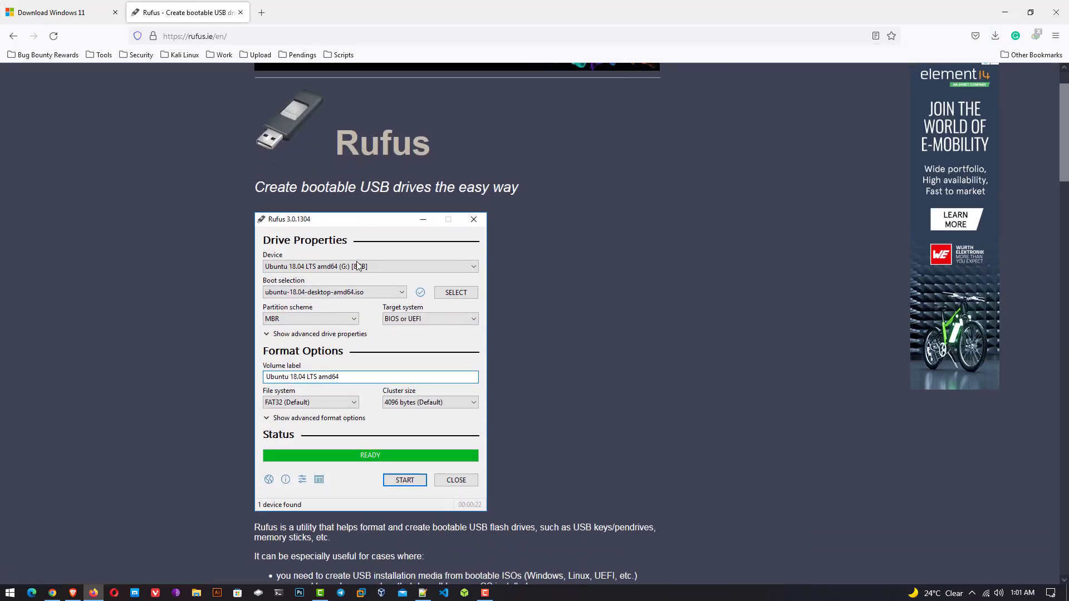
{"action": "scroll", "coordinate": [345, 279], "scroll_direction": "down", "scroll_amount": 7}
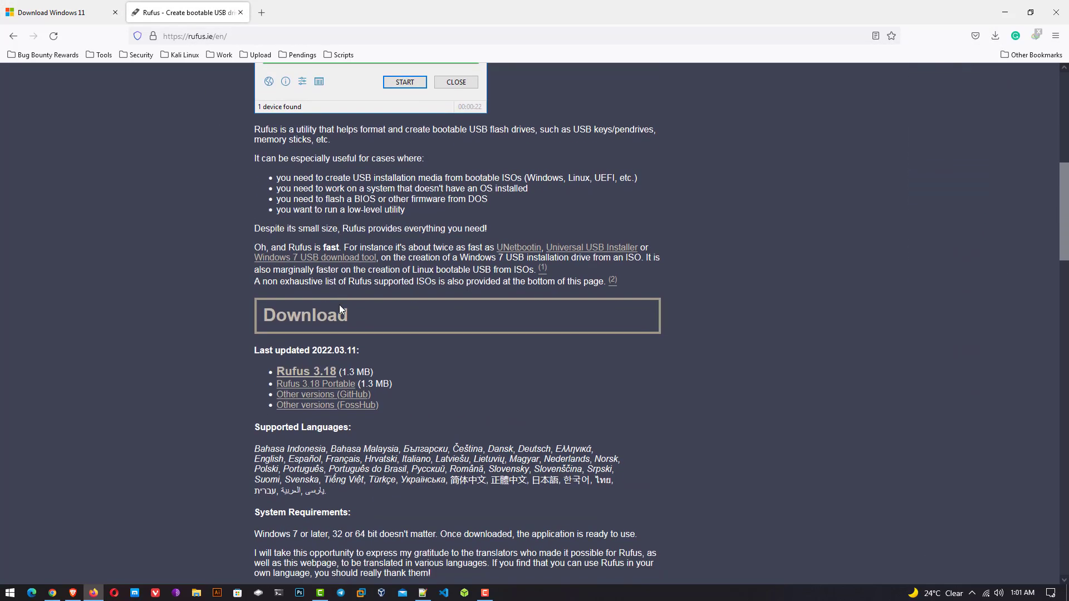
Close Firefox and launch rufus-3.18 from the desktop.
{"action": "left_click", "coordinate": [1047, 19]}
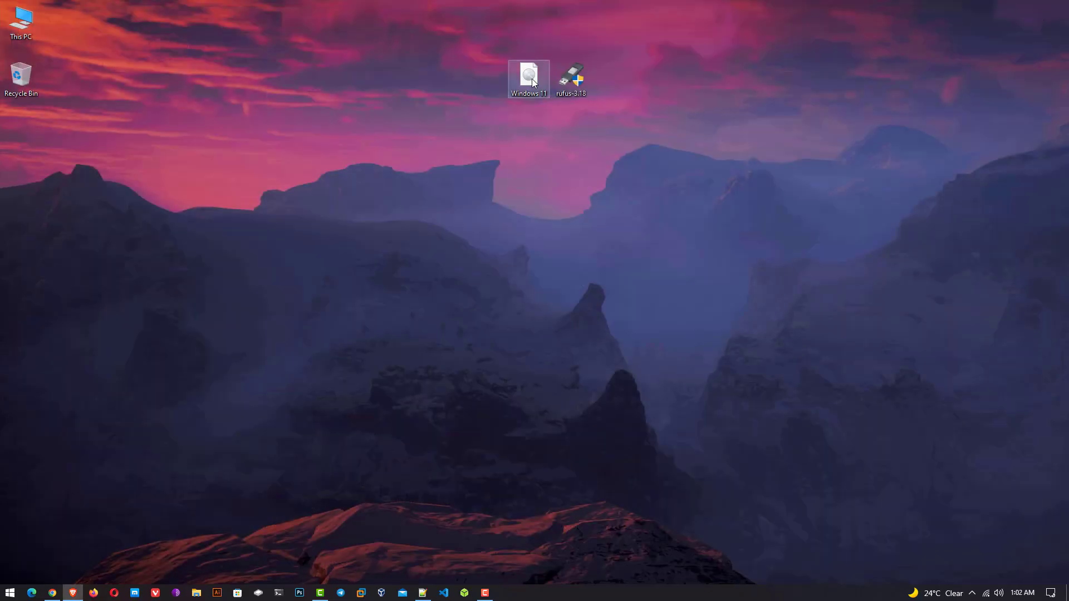
{"action": "left_click", "coordinate": [577, 83]}
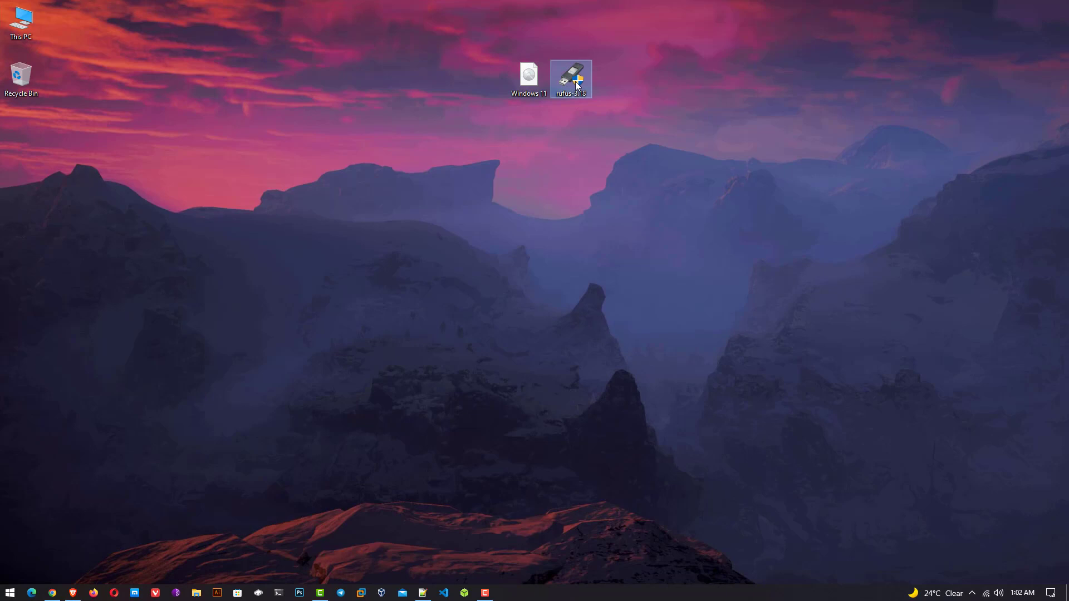
{"action": "double_click", "coordinate": [569, 83]}
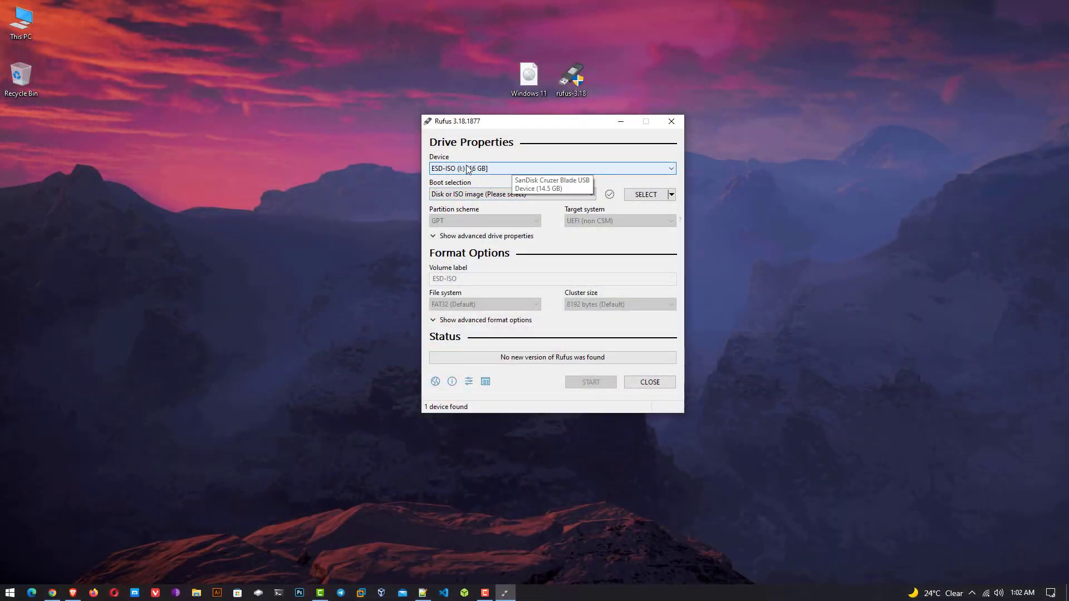
Load Windows 11.iso from the Desktop as the boot image.
{"action": "left_click", "coordinate": [641, 194]}
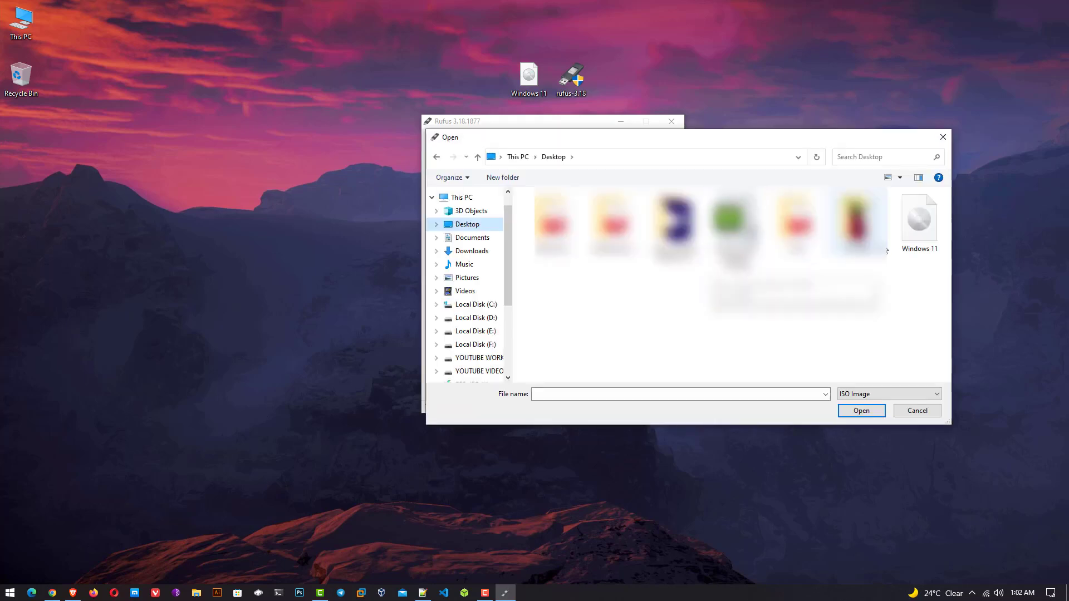
{"action": "left_click", "coordinate": [924, 233]}
{"action": "left_click", "coordinate": [868, 415]}
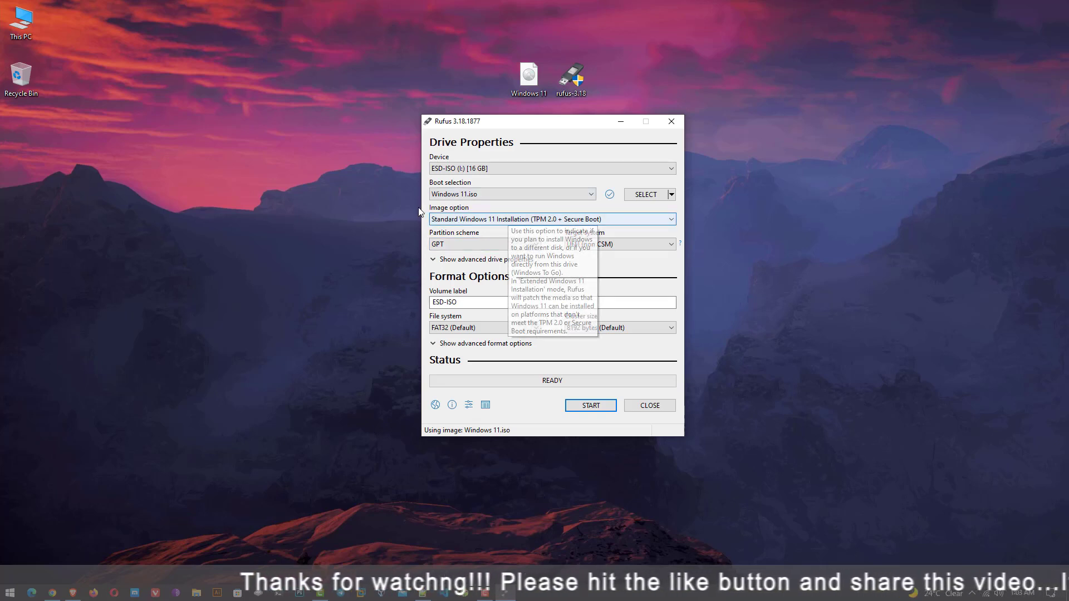
Write the USB with Extended Windows 11 Installation (no TPM/Secure Boot), GPT and UEFI, erasing the drive.
{"action": "left_click", "coordinate": [468, 219]}
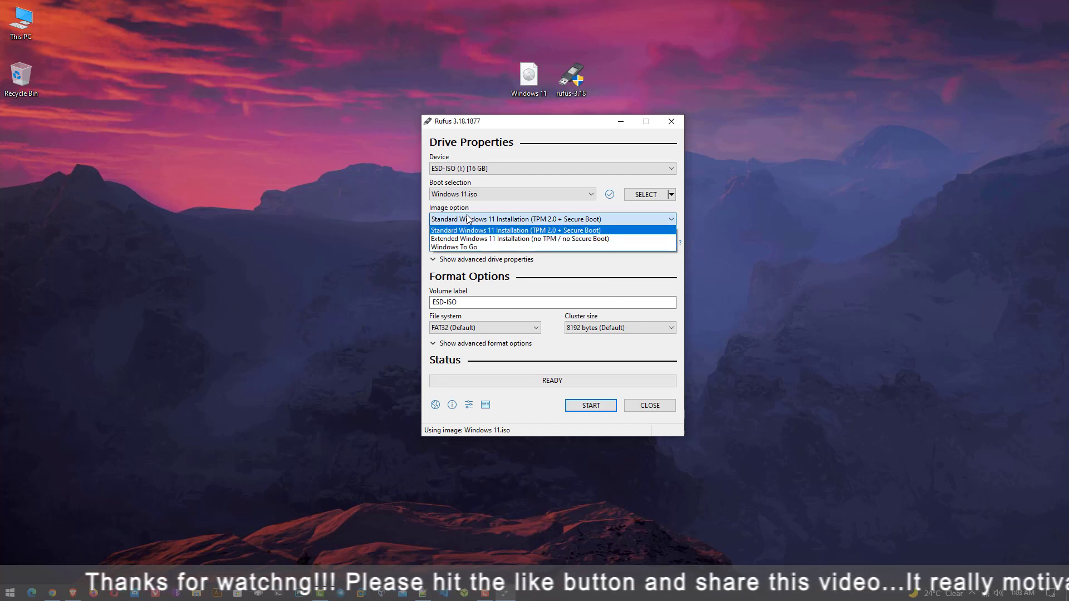
{"action": "left_click", "coordinate": [495, 238]}
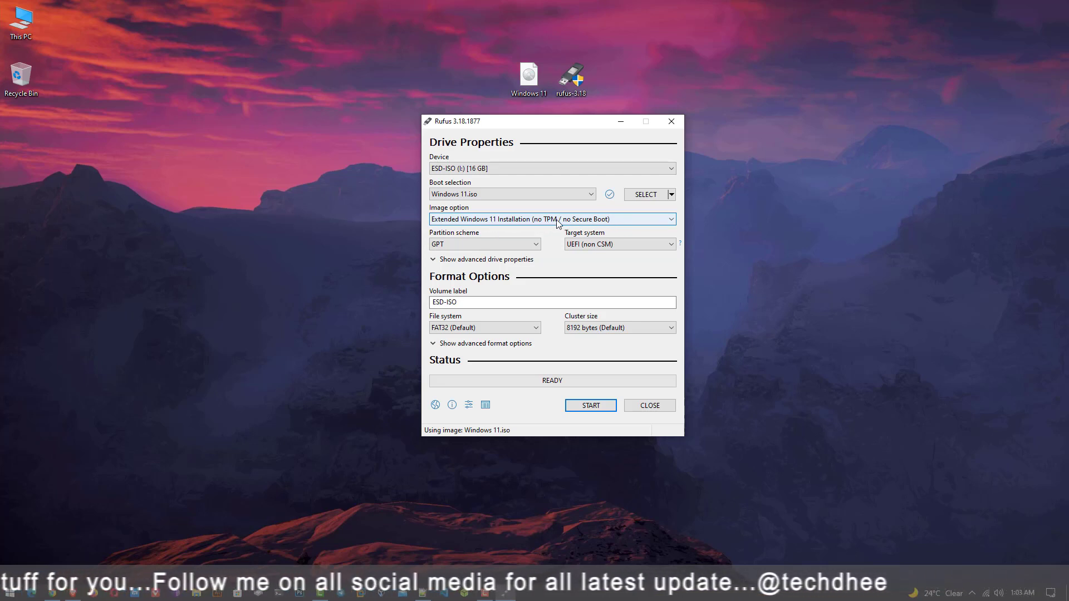
{"action": "left_click", "coordinate": [505, 244]}
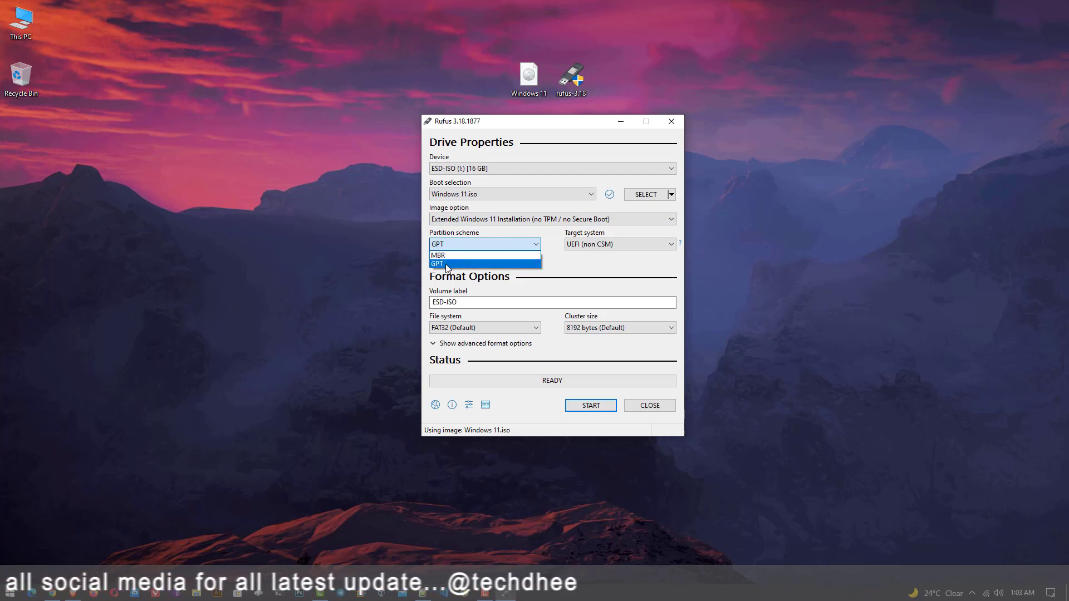
{"action": "left_click", "coordinate": [445, 264]}
{"action": "left_click", "coordinate": [571, 246]}
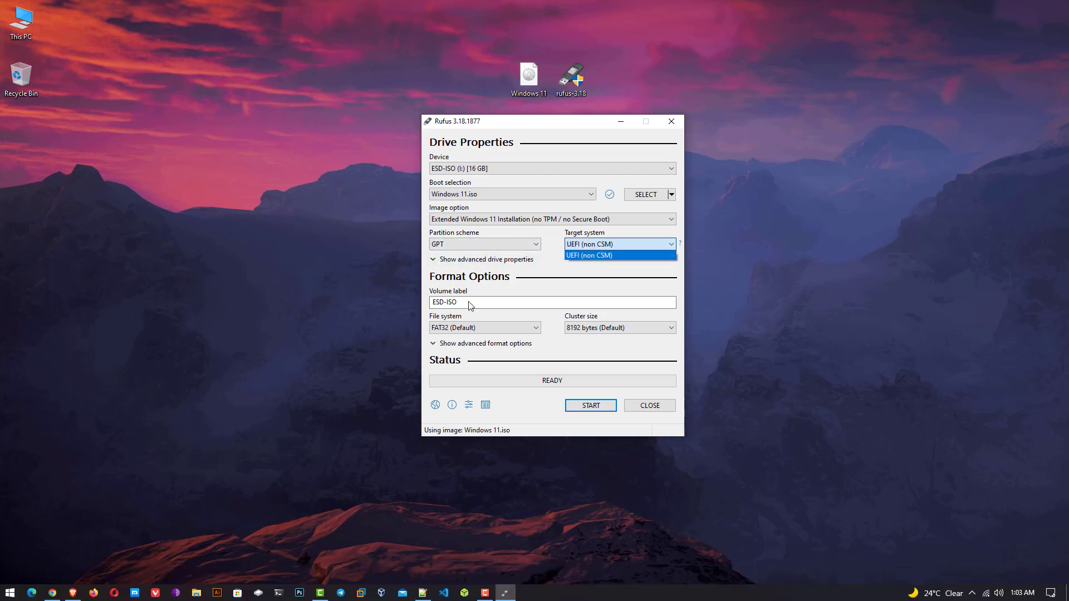
{"action": "left_click", "coordinate": [594, 404]}
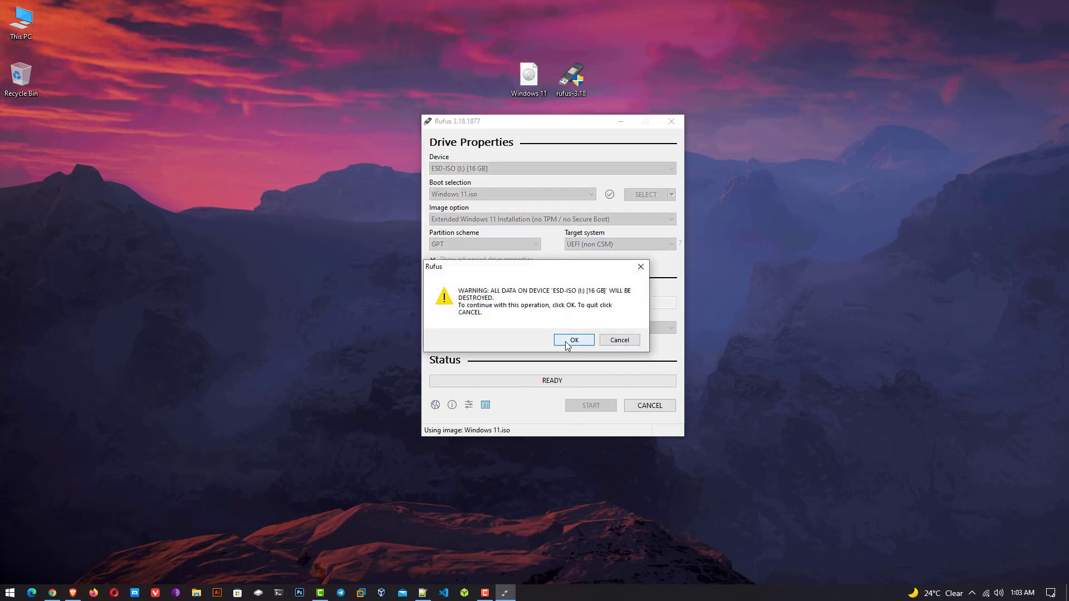
{"action": "left_click", "coordinate": [568, 341]}
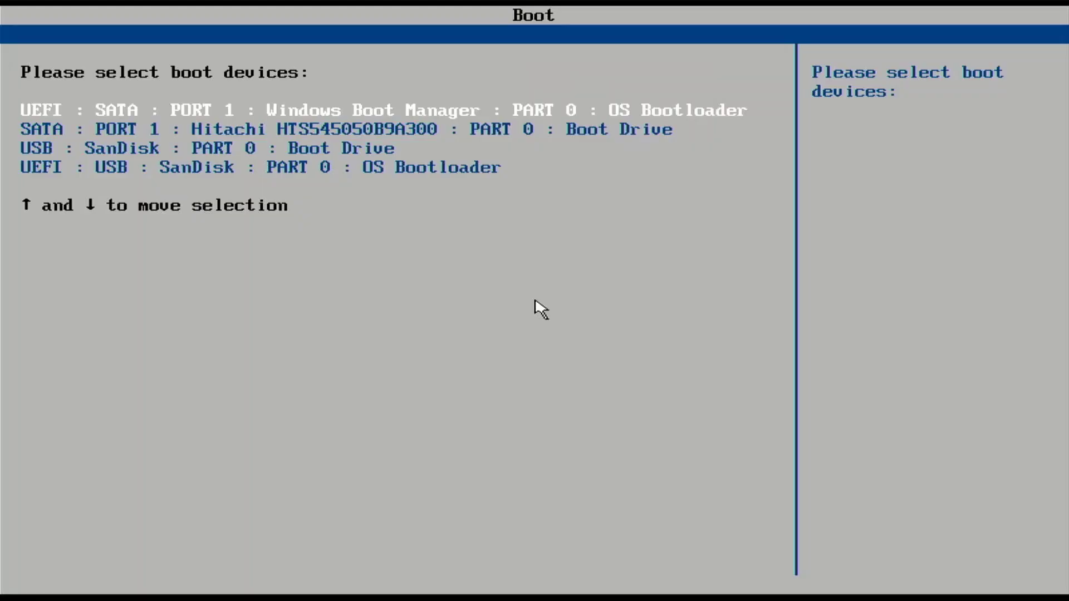
Boot from the UEFI : USB : SanDisk : PART 0 : OS Bootloader entry.
{"action": "key", "text": "Down"}
{"action": "key", "text": "Down"}
{"action": "key", "text": "Down"}
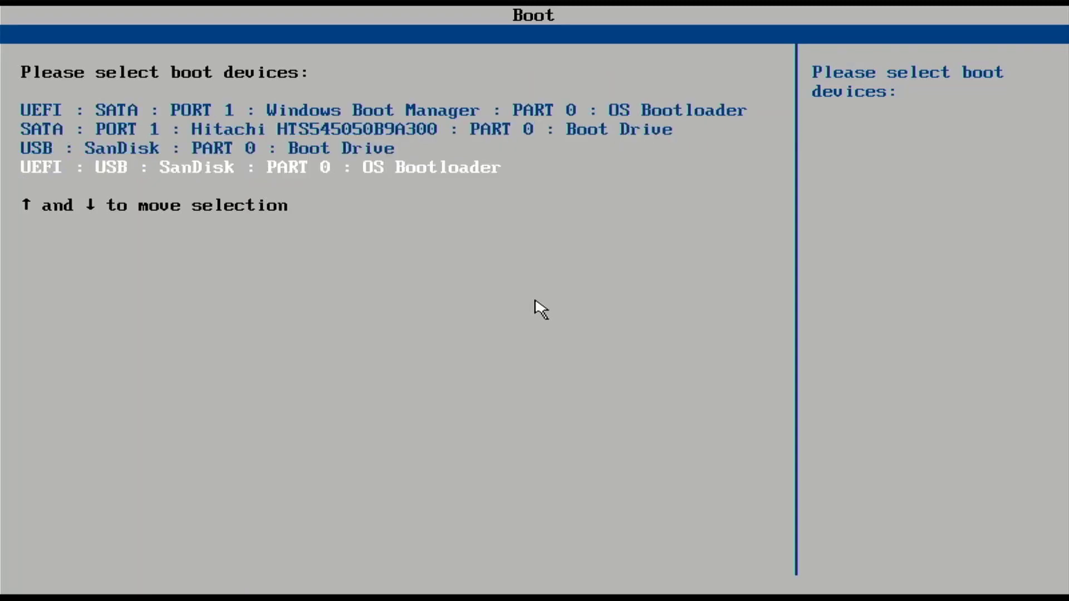
{"action": "key", "text": "Return"}
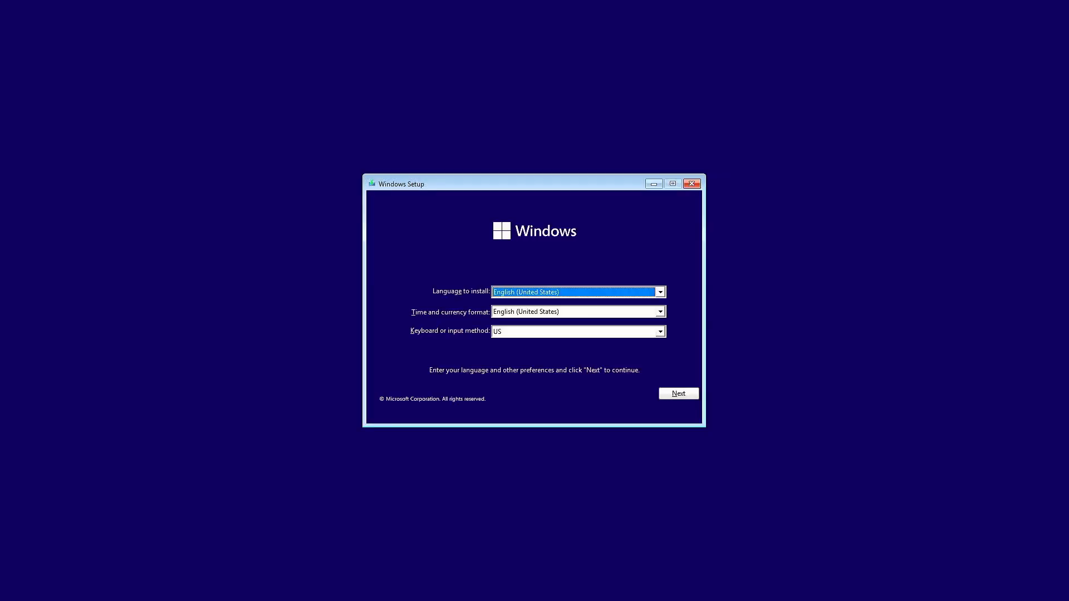
Accept English (United States) and US keyboard, start installing, and skip the product key.
{"action": "left_click", "coordinate": [674, 396]}
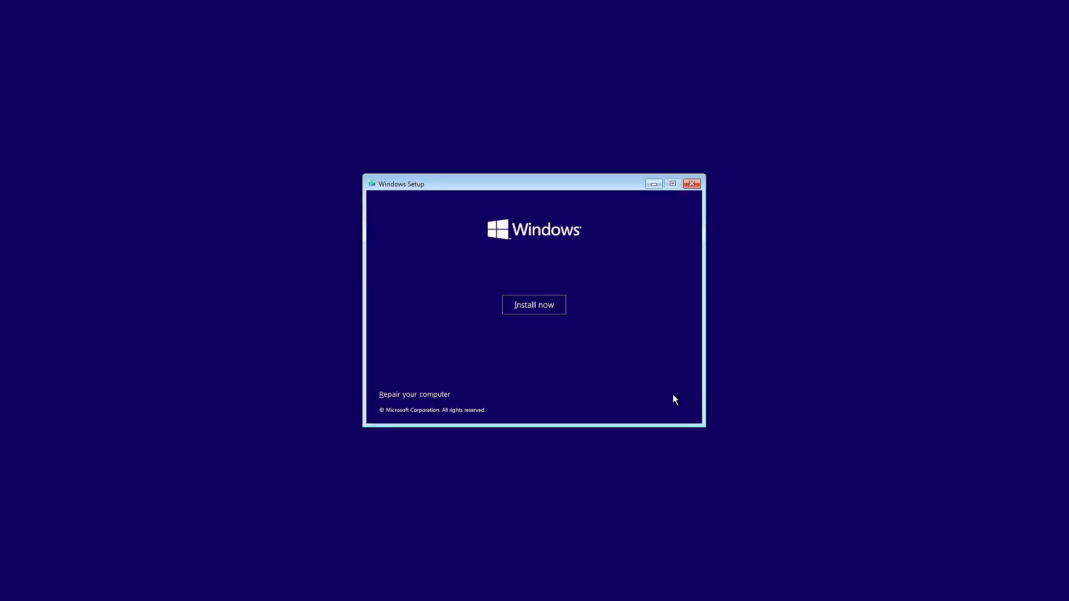
{"action": "left_click", "coordinate": [523, 311]}
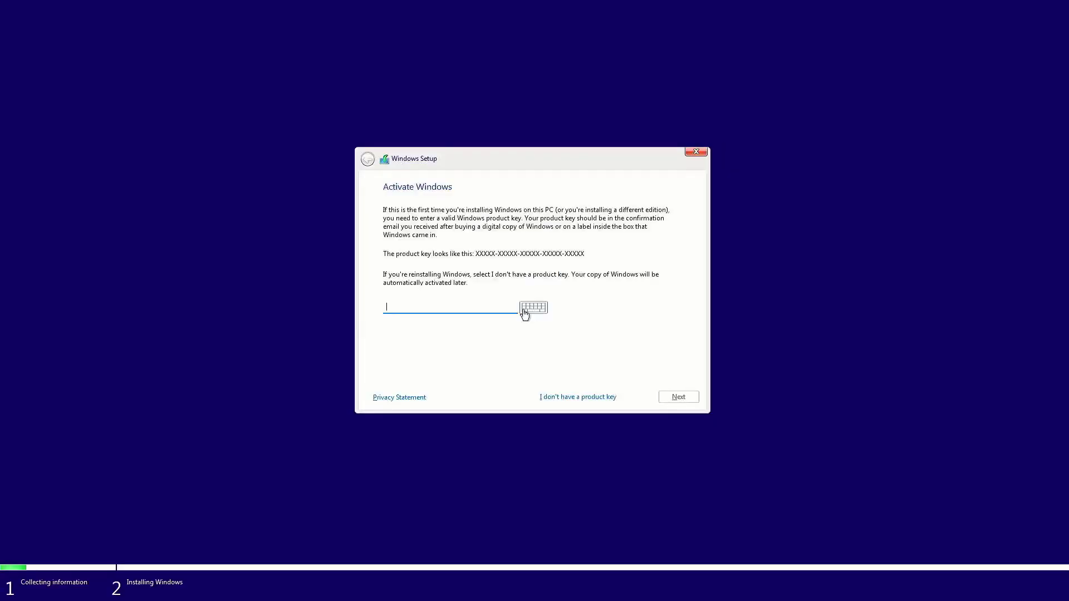
{"action": "left_click", "coordinate": [549, 398]}
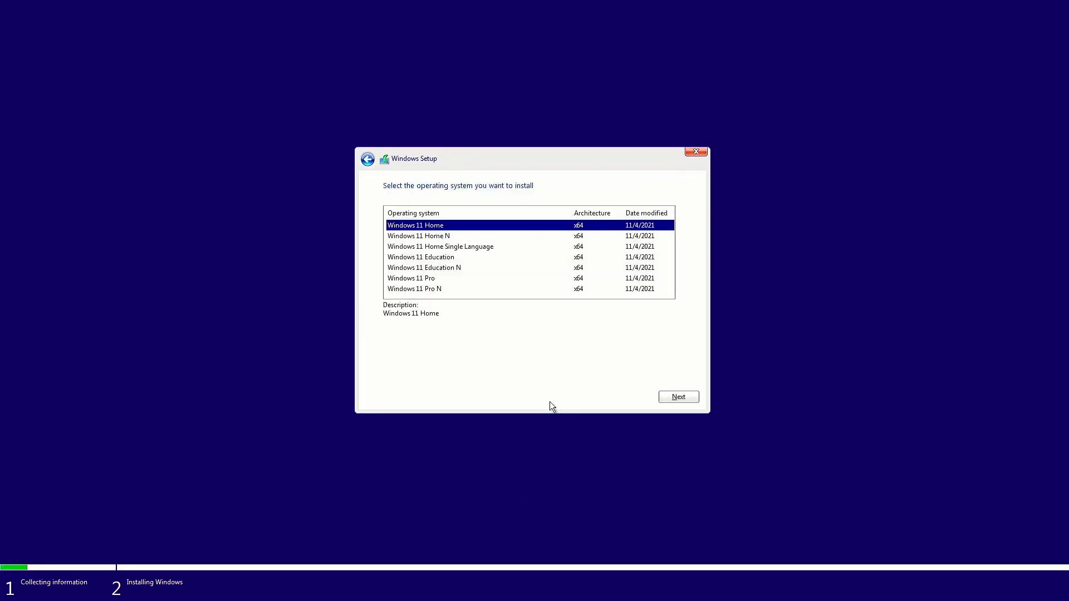
Choose Windows 11 Pro, accept the license terms, and select a Custom install.
{"action": "left_click", "coordinate": [413, 280]}
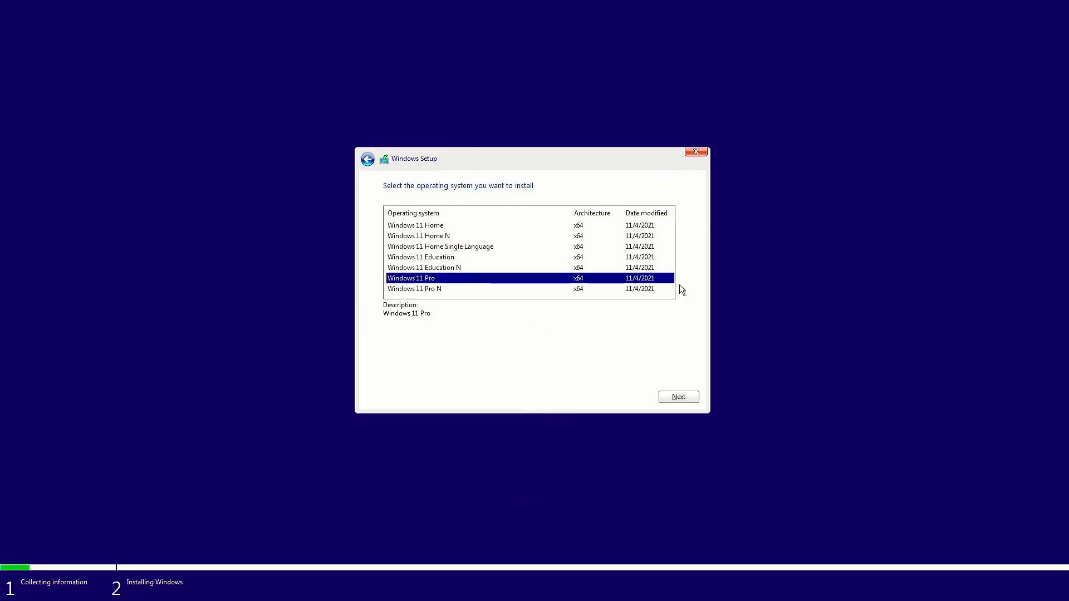
{"action": "left_click", "coordinate": [687, 401]}
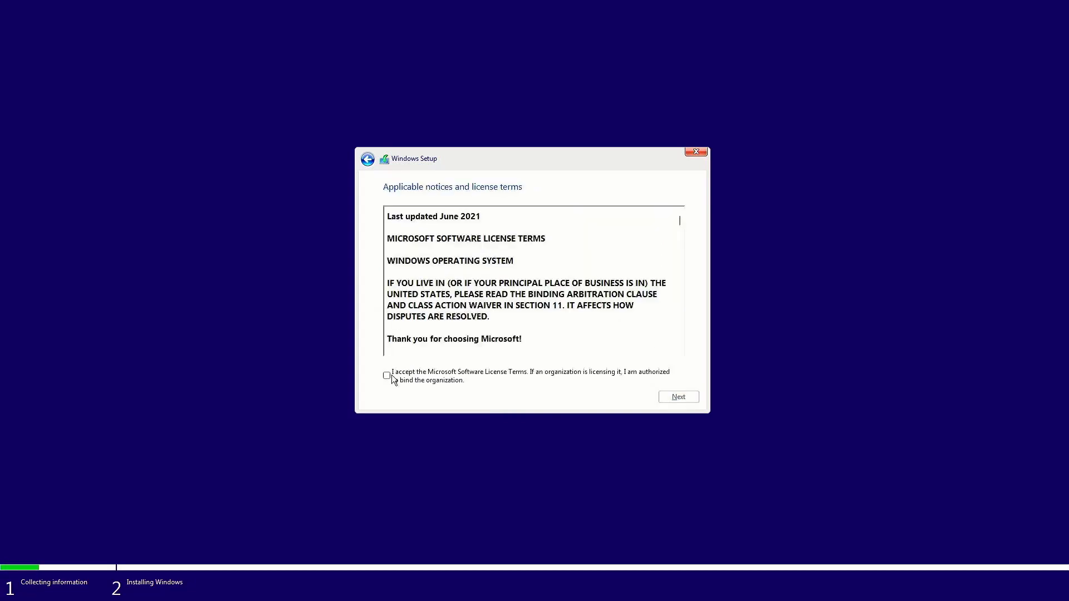
{"action": "left_click", "coordinate": [387, 377]}
{"action": "left_click", "coordinate": [676, 399]}
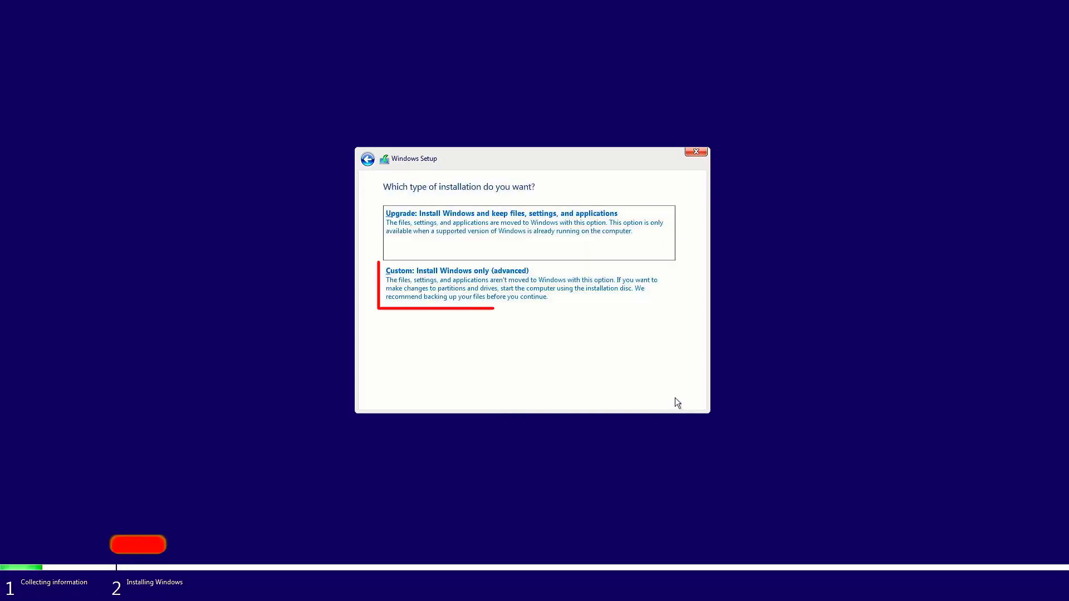
{"action": "left_click", "coordinate": [461, 292]}
Delete the 100 MB system partition and the MSR (Reserved) partition on Drive 0.
{"action": "left_click", "coordinate": [495, 272]}
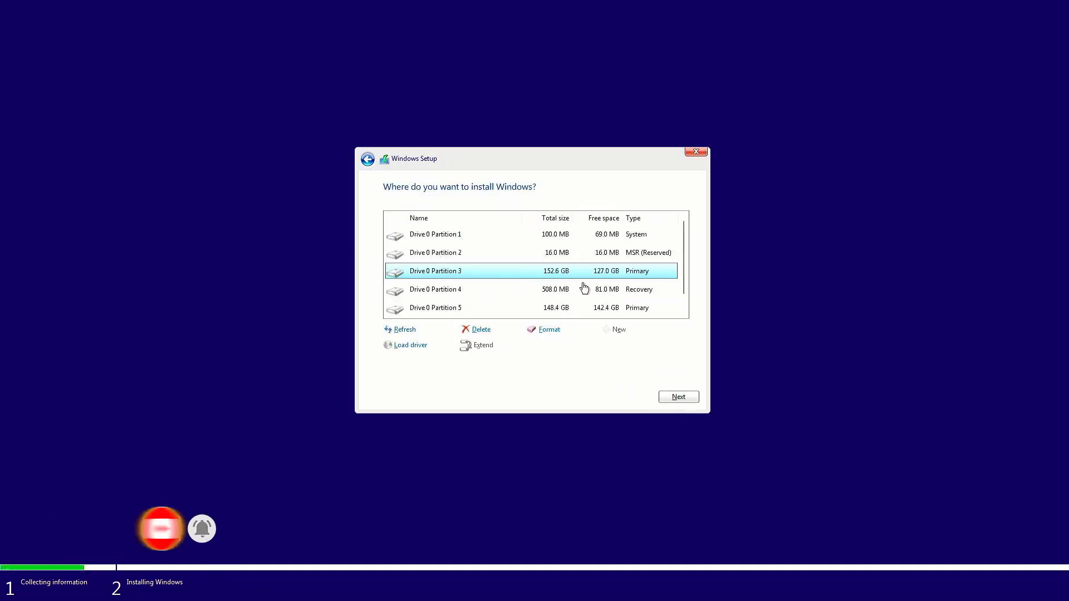
{"action": "scroll", "coordinate": [585, 288], "scroll_direction": "down", "scroll_amount": 1}
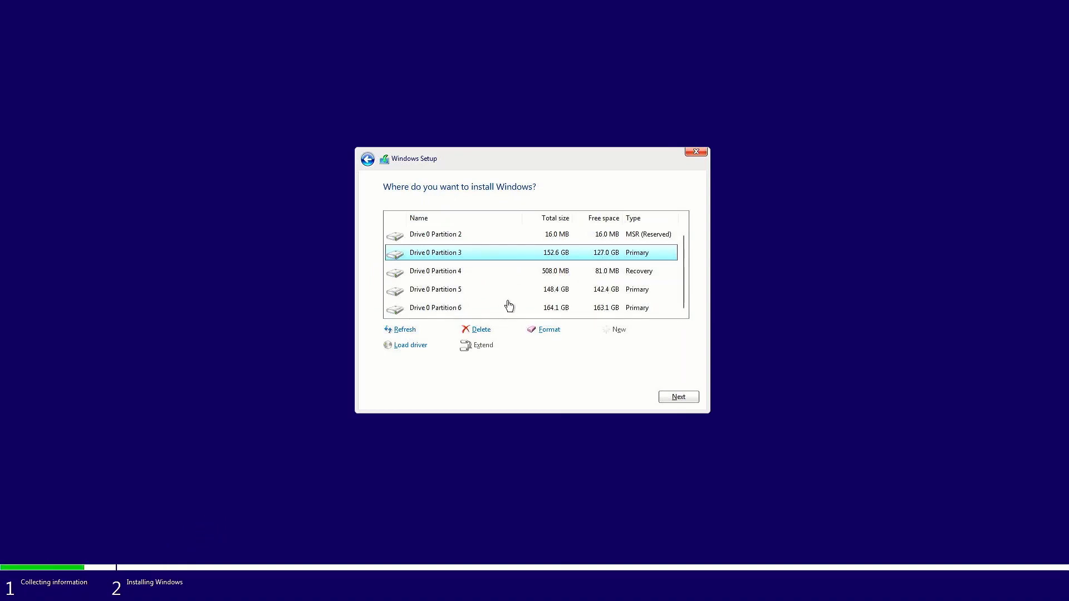
{"action": "scroll", "coordinate": [504, 313], "scroll_direction": "up", "scroll_amount": 1}
{"action": "left_click", "coordinate": [568, 241]}
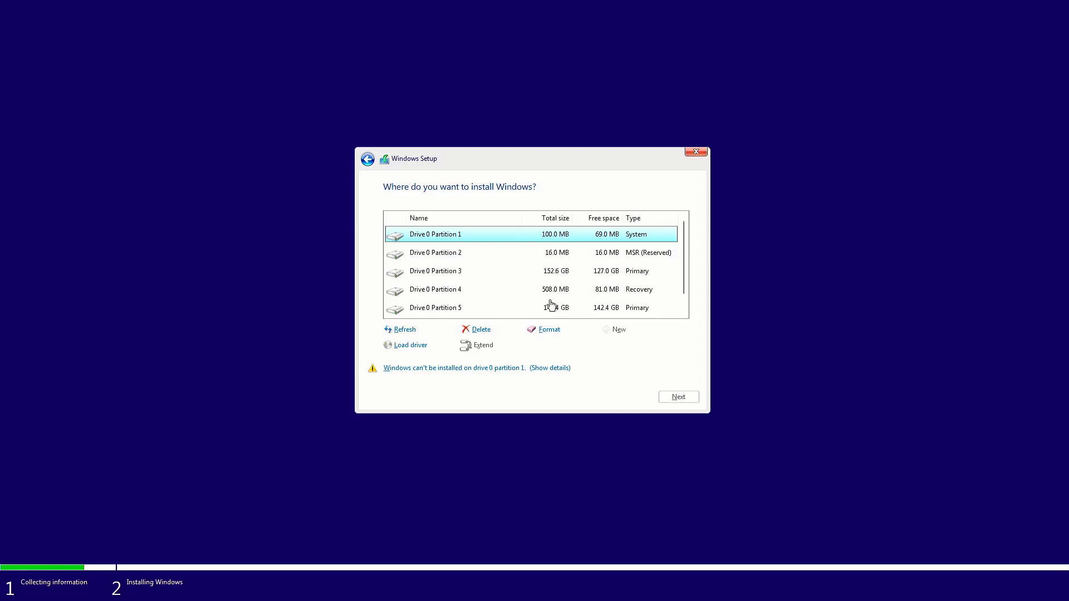
{"action": "left_click", "coordinate": [479, 330]}
{"action": "left_click", "coordinate": [596, 345]}
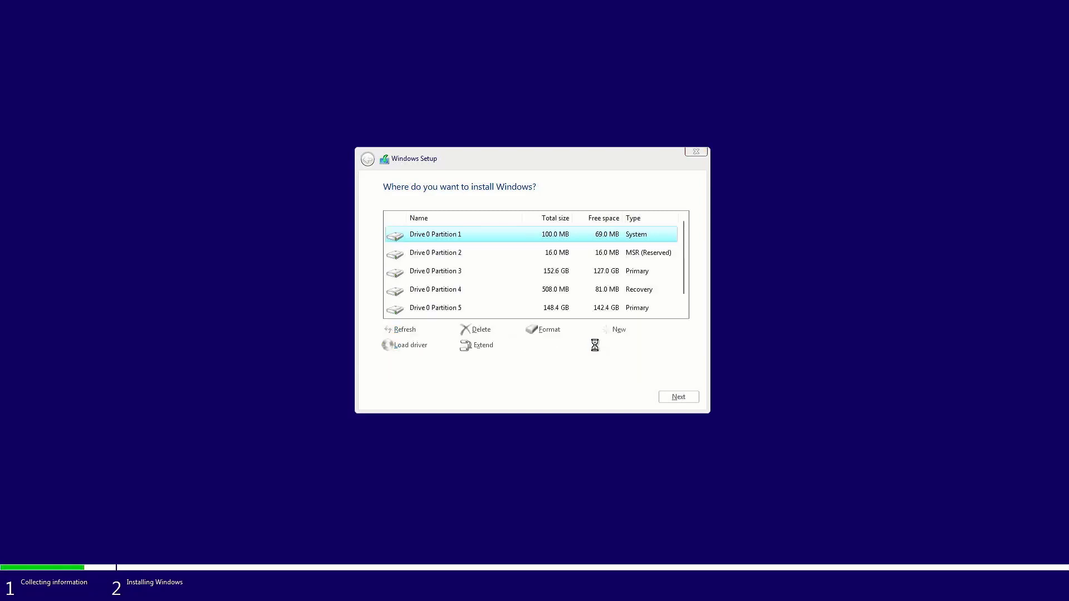
{"action": "left_click", "coordinate": [634, 254]}
{"action": "left_click", "coordinate": [478, 330]}
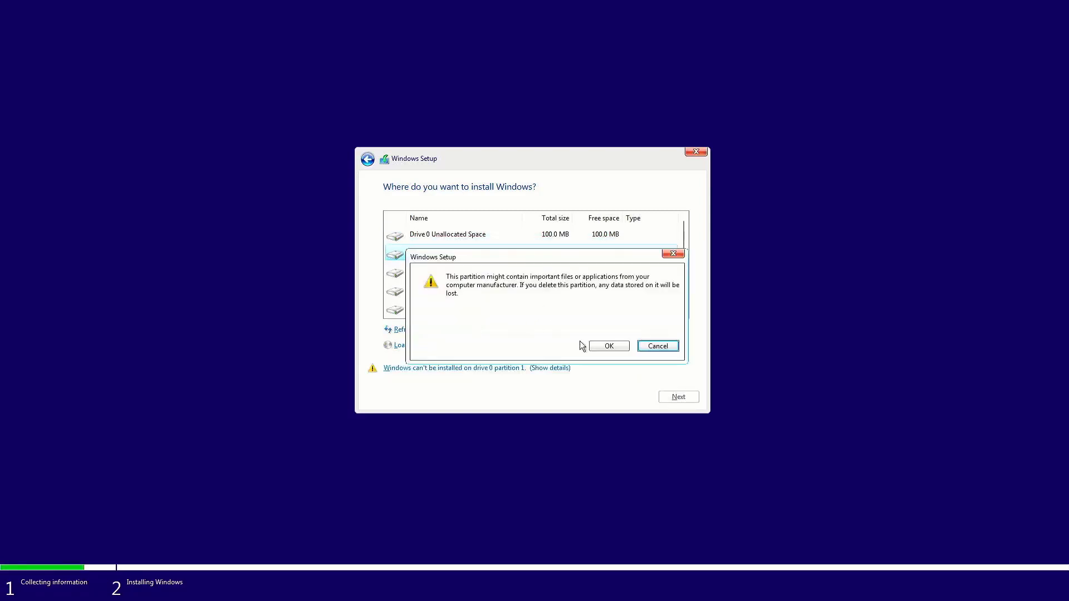
{"action": "left_click", "coordinate": [608, 345]}
Delete the 152.6 GB primary partition and the 508 MB recovery partition.
{"action": "left_click", "coordinate": [617, 254]}
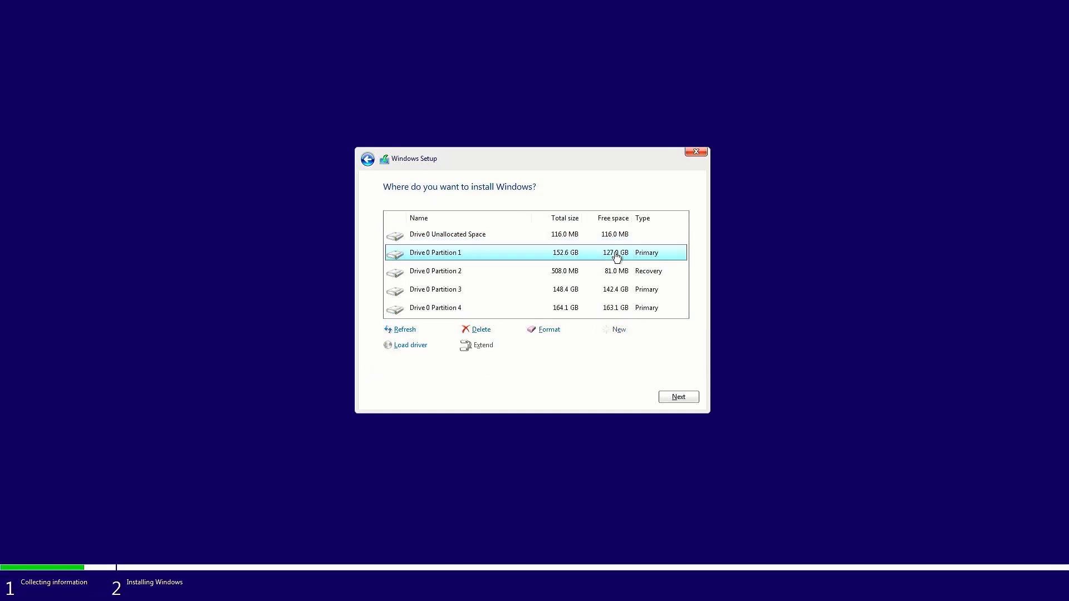
{"action": "left_click", "coordinate": [476, 331]}
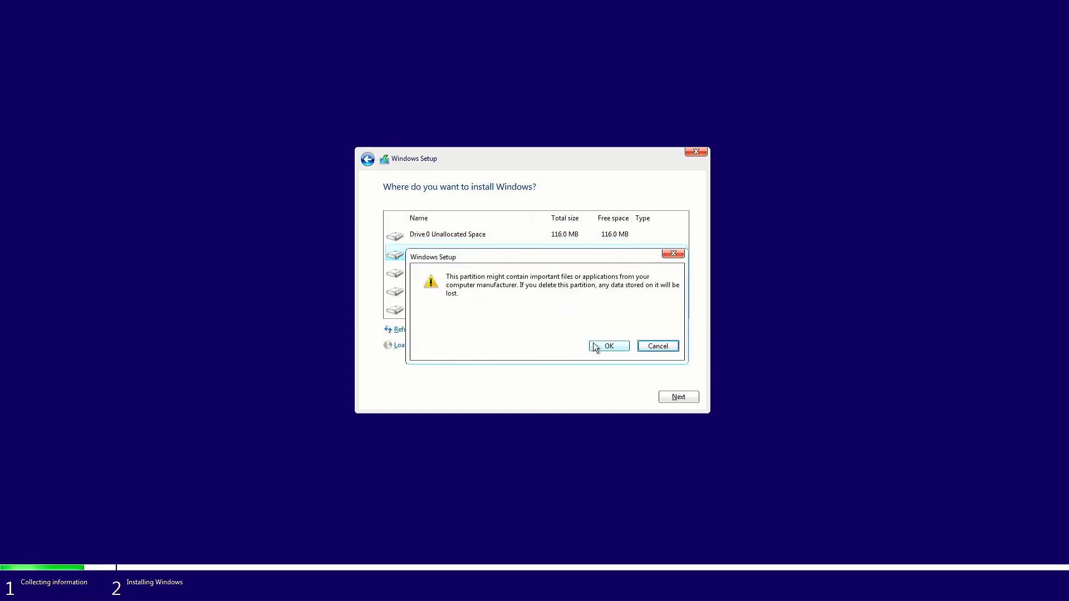
{"action": "left_click", "coordinate": [606, 346]}
{"action": "left_click", "coordinate": [587, 253]}
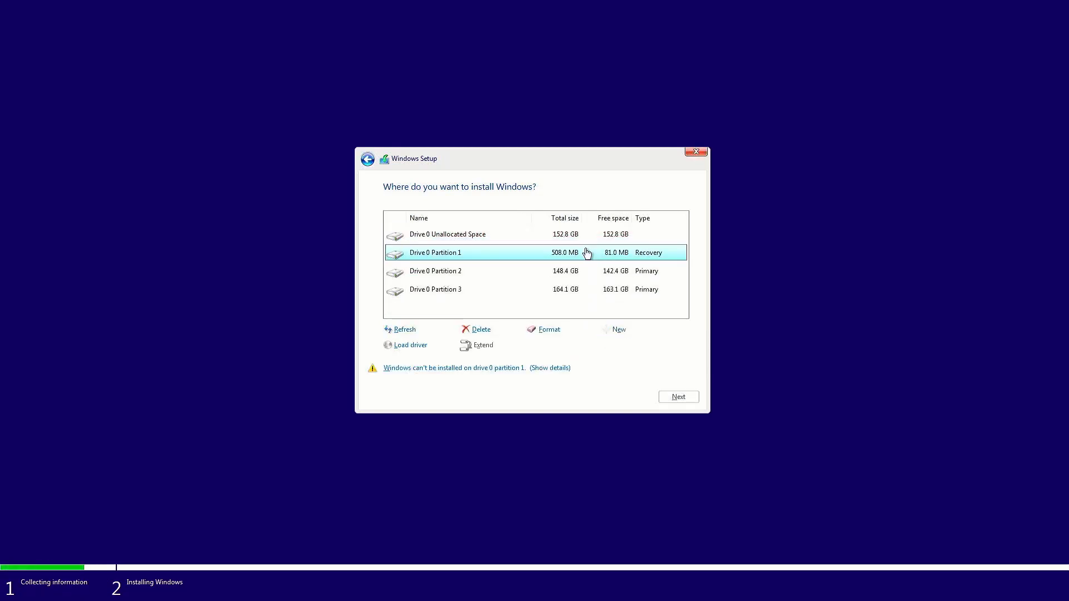
{"action": "left_click", "coordinate": [468, 329]}
{"action": "left_click", "coordinate": [596, 343]}
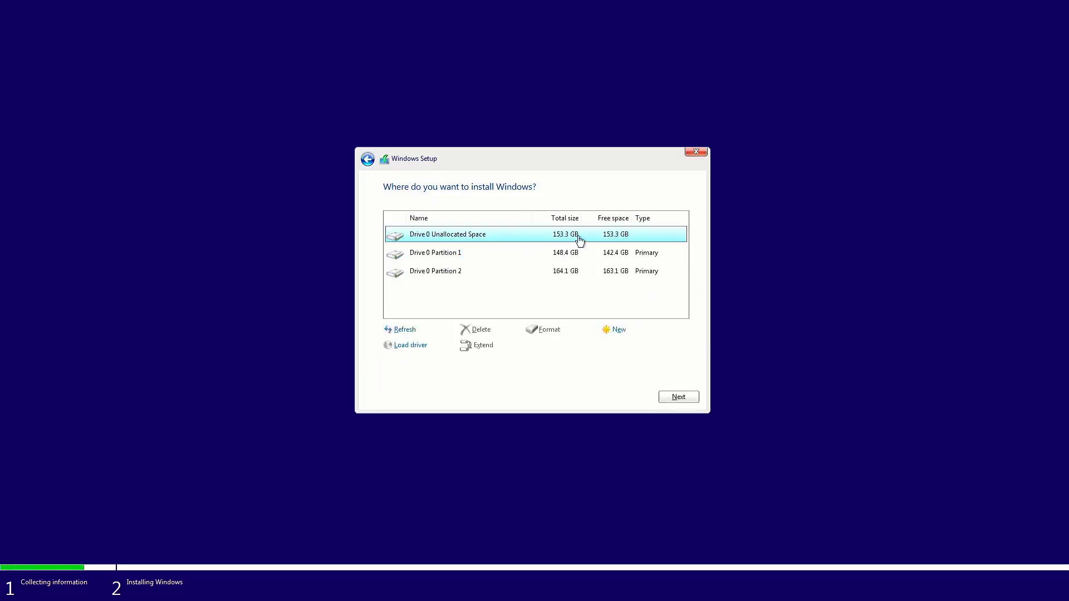
Create a new 156939 MB partition in the unallocated space and install Windows there.
{"action": "left_click", "coordinate": [617, 330]}
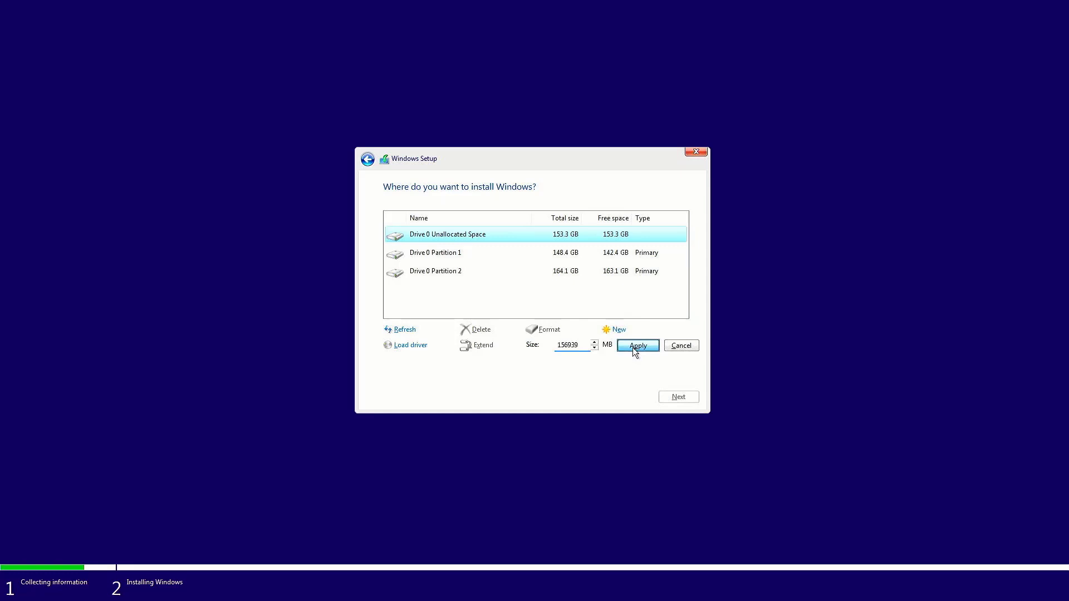
{"action": "left_click", "coordinate": [633, 348]}
{"action": "left_click", "coordinate": [609, 346]}
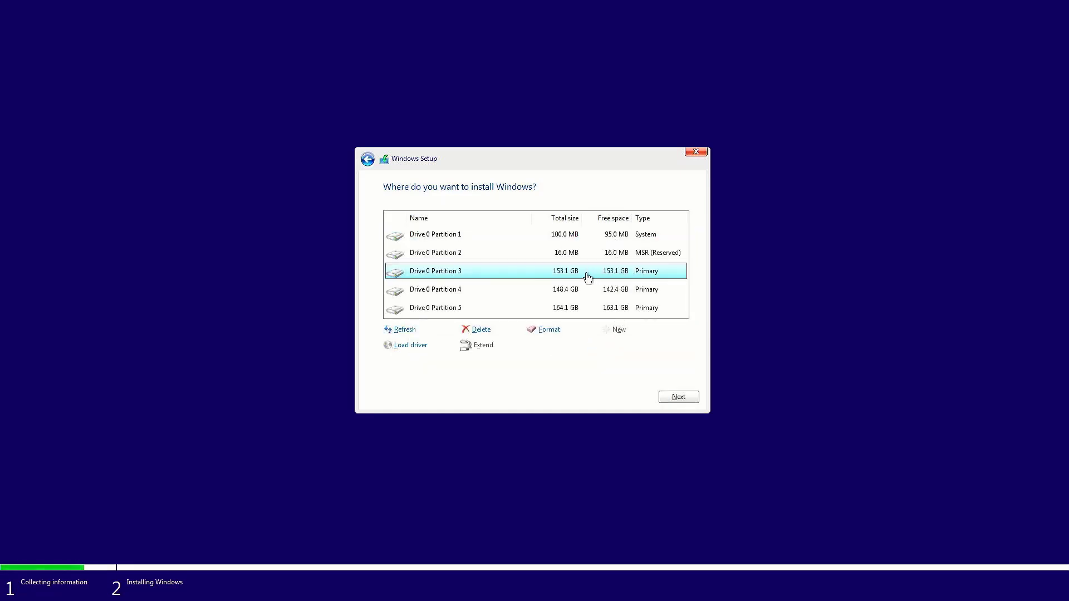
{"action": "left_click", "coordinate": [681, 398]}
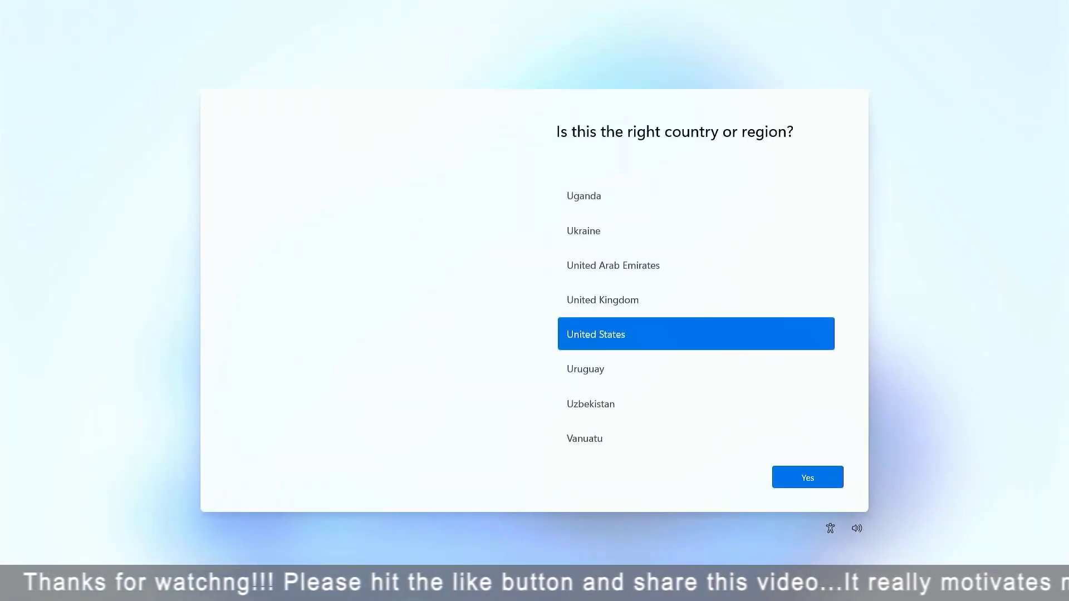
Confirm United States as region and US keyboard layout, skipping a second layout.
{"action": "scroll", "coordinate": [601, 311], "scroll_direction": "up", "scroll_amount": 6}
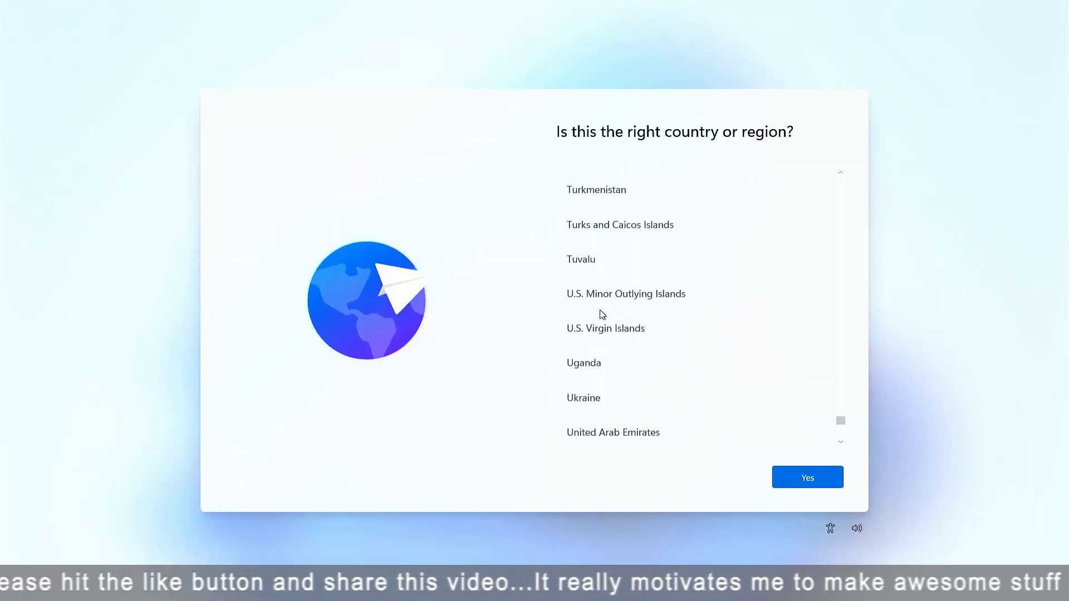
{"action": "scroll", "coordinate": [604, 313], "scroll_direction": "up", "scroll_amount": 2}
{"action": "scroll", "coordinate": [605, 313], "scroll_direction": "down", "scroll_amount": 9}
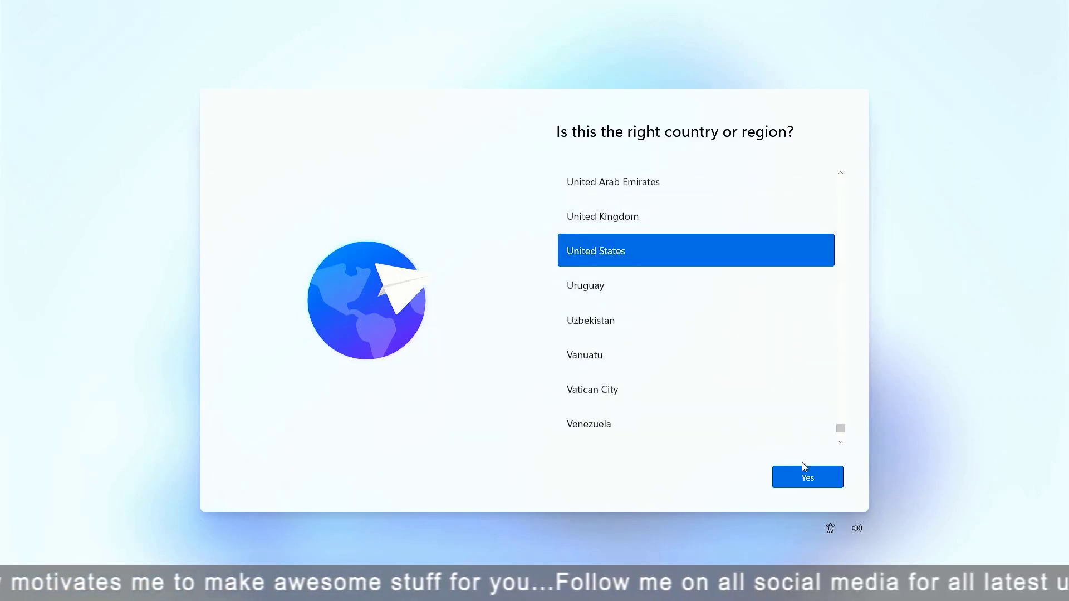
{"action": "left_click", "coordinate": [809, 477]}
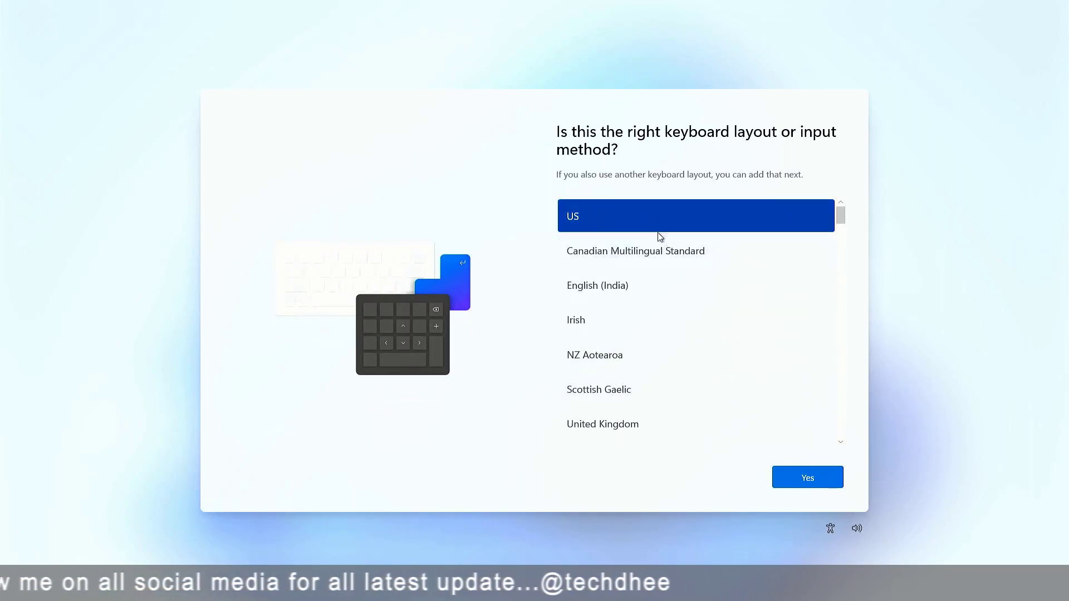
{"action": "left_click", "coordinate": [795, 477]}
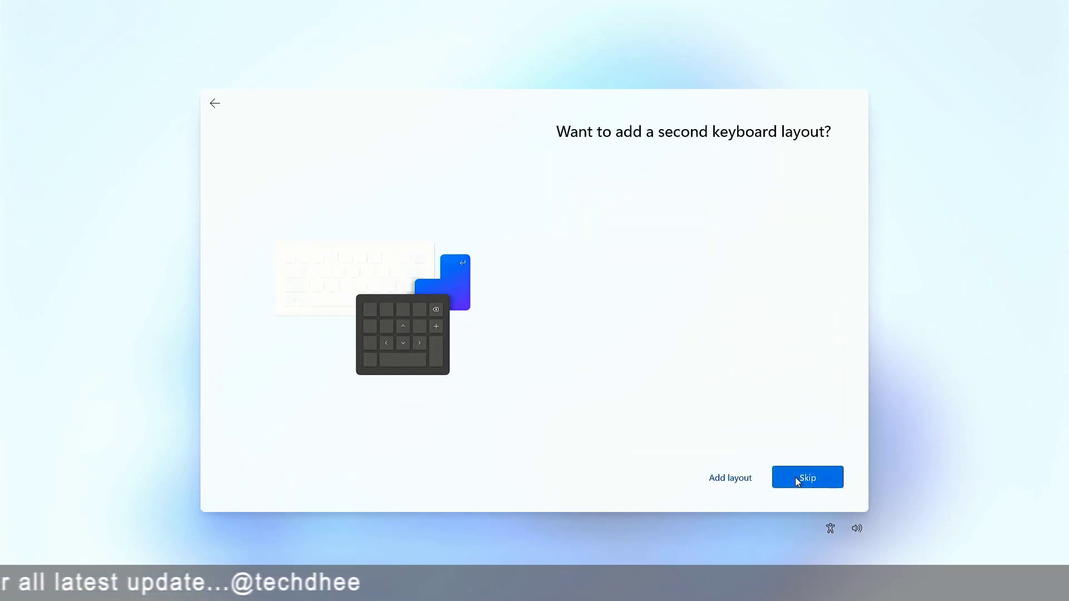
{"action": "left_click", "coordinate": [813, 477]}
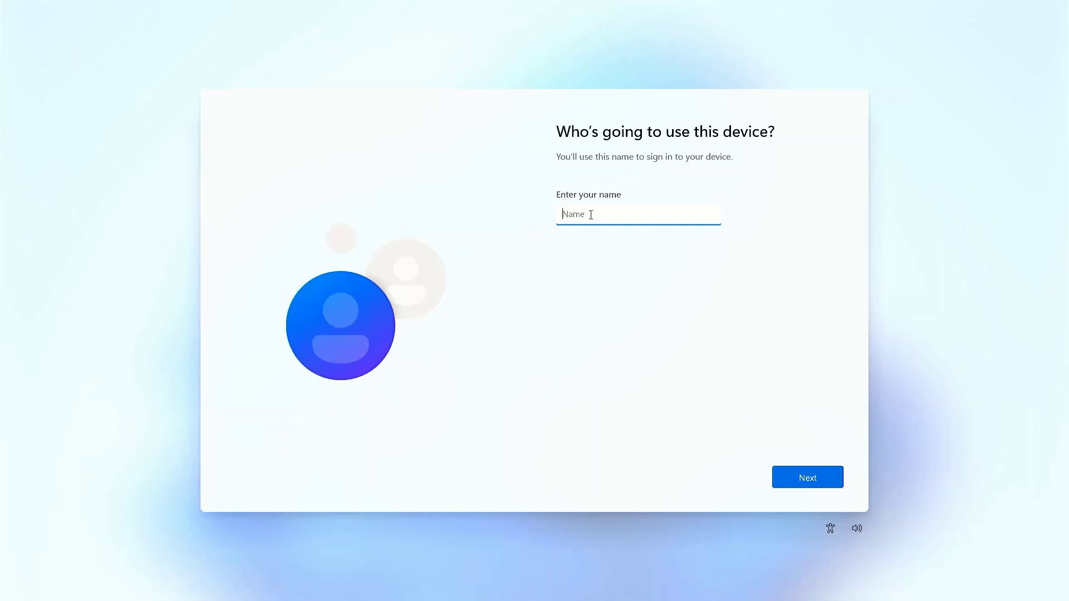
Enter a user name and continue without setting a password.
{"action": "type", "text": "techdhee"}
{"action": "left_click", "coordinate": [806, 480]}
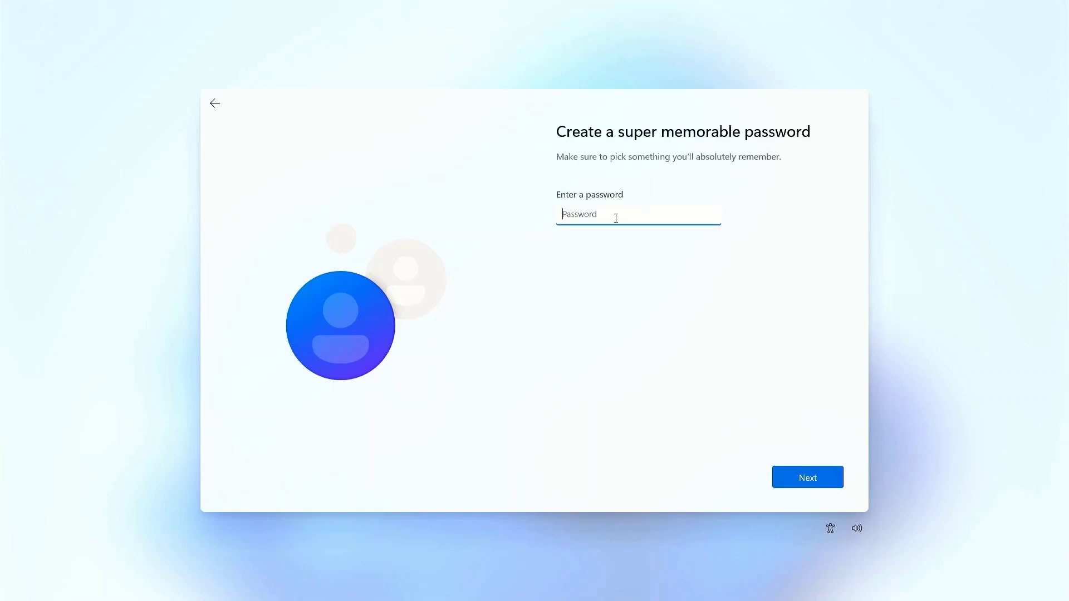
{"action": "left_click", "coordinate": [800, 482]}
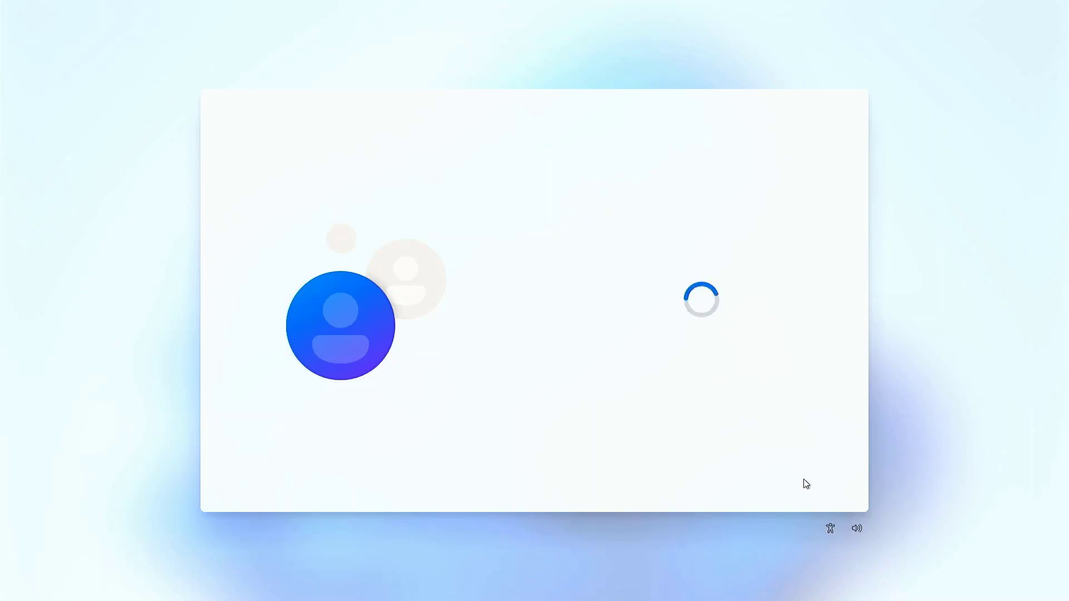
Turn off location, Find my device, inking, tailored experiences and advertising ID; send required diagnostics only.
{"action": "left_click", "coordinate": [569, 252]}
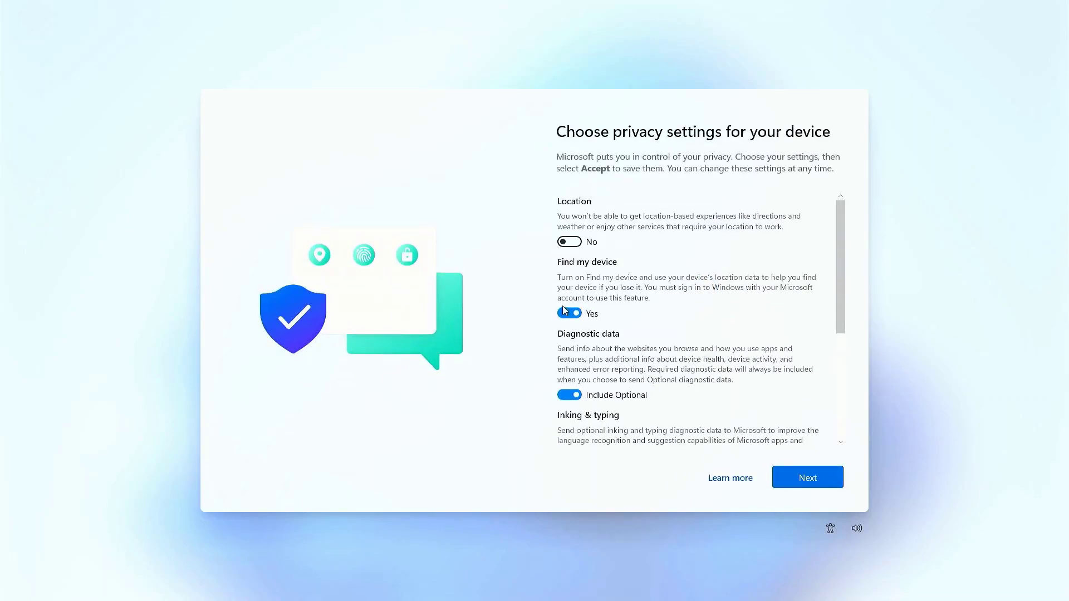
{"action": "left_click", "coordinate": [569, 312]}
{"action": "left_click", "coordinate": [569, 364]}
{"action": "left_click", "coordinate": [569, 435]}
{"action": "scroll", "coordinate": [647, 432], "scroll_direction": "down", "scroll_amount": 2}
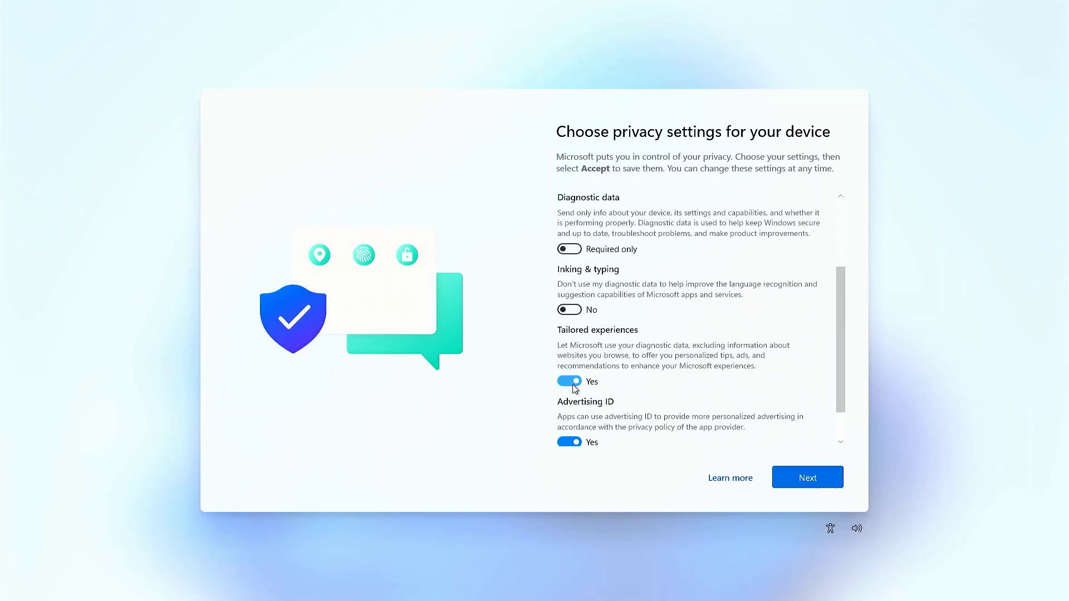
{"action": "left_click", "coordinate": [569, 377]}
{"action": "scroll", "coordinate": [569, 377], "scroll_direction": "down", "scroll_amount": 1}
{"action": "left_click", "coordinate": [569, 397]}
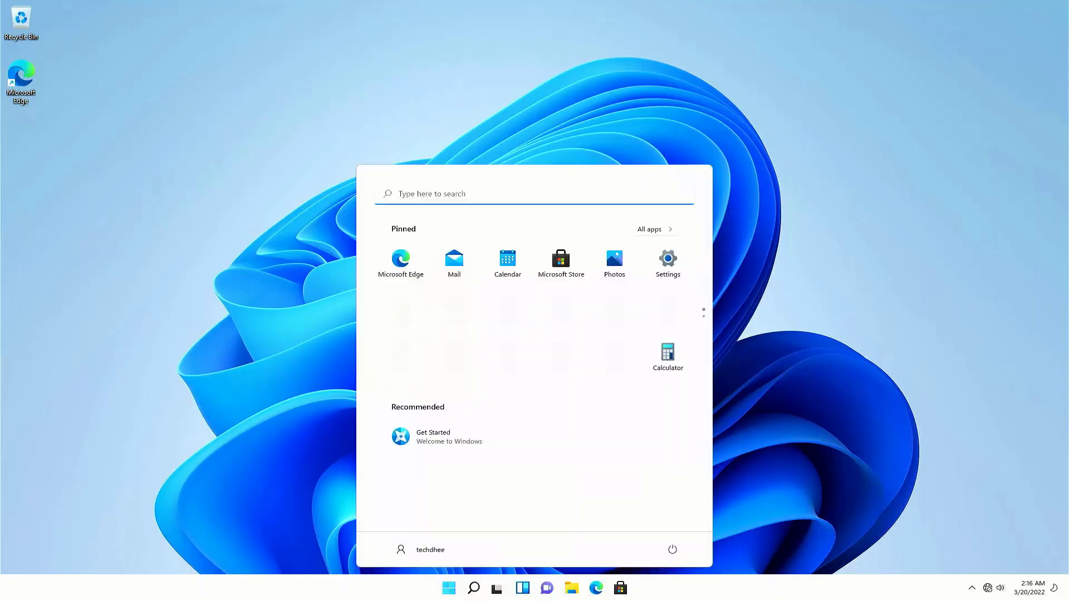
Run winver to show Windows 11 Pro 21H2 build 22000.318, centring the About Windows box.
{"action": "key", "text": "super+r"}
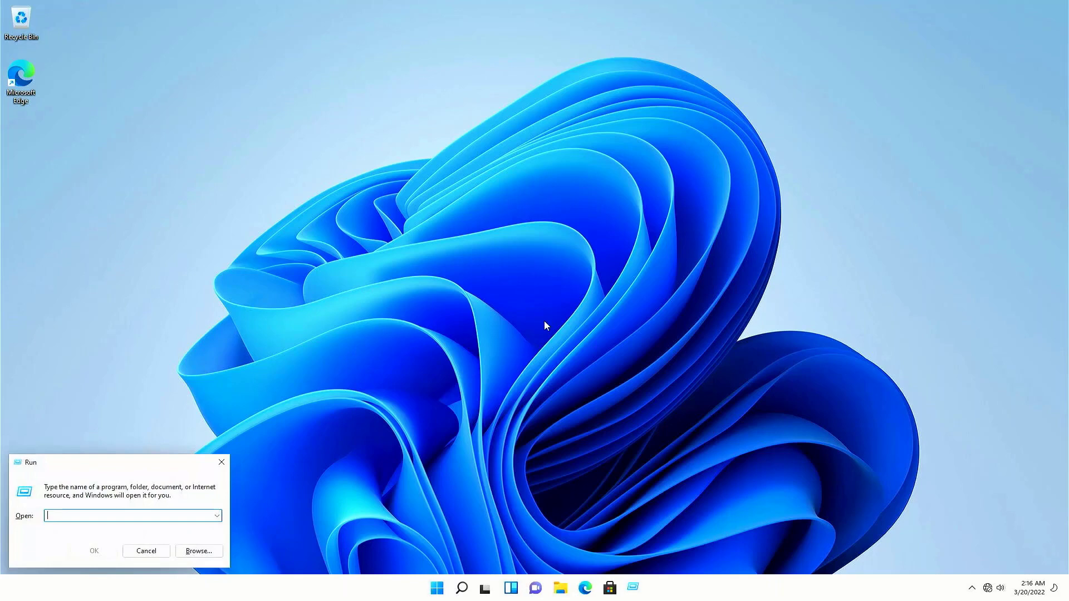
{"action": "type", "text": "winver"}
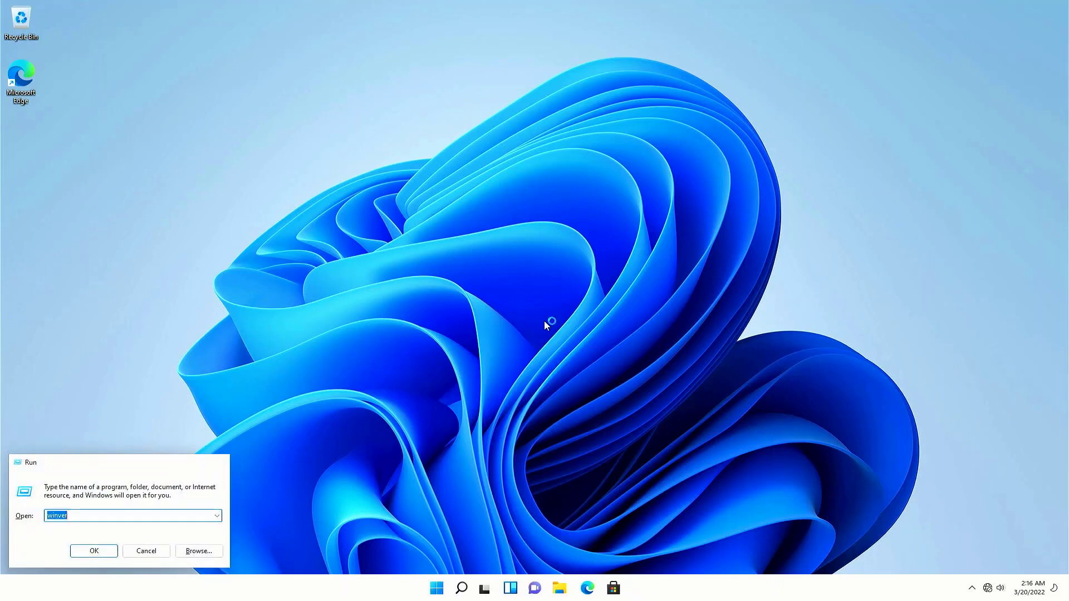
{"action": "key", "text": "Return"}
{"action": "left_click_drag", "start_coordinate": [194, 33], "coordinate": [544, 157]}
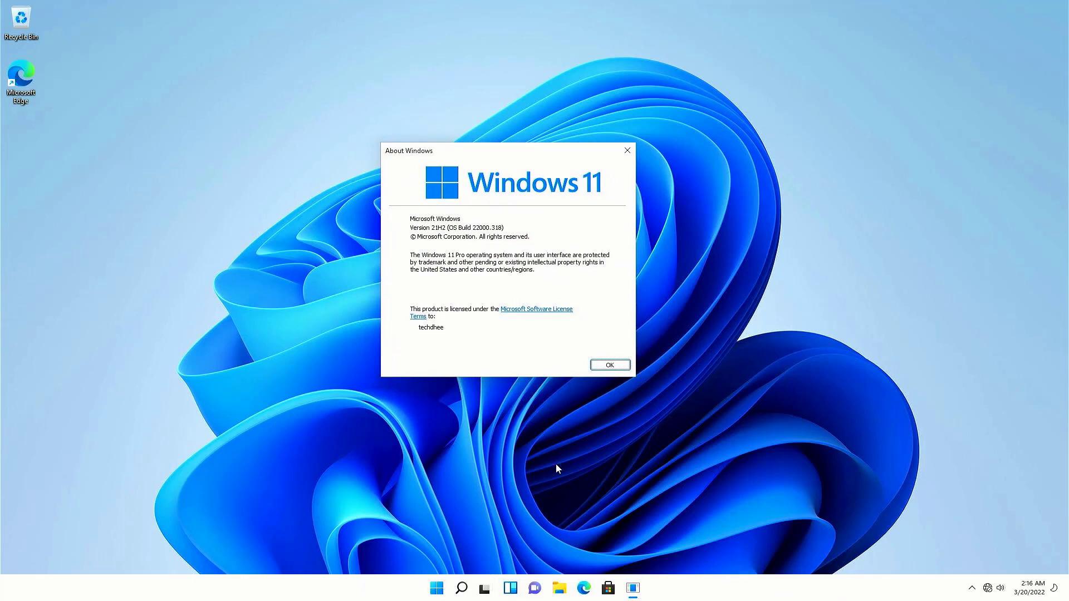
{"action": "left_click", "coordinate": [612, 366]}
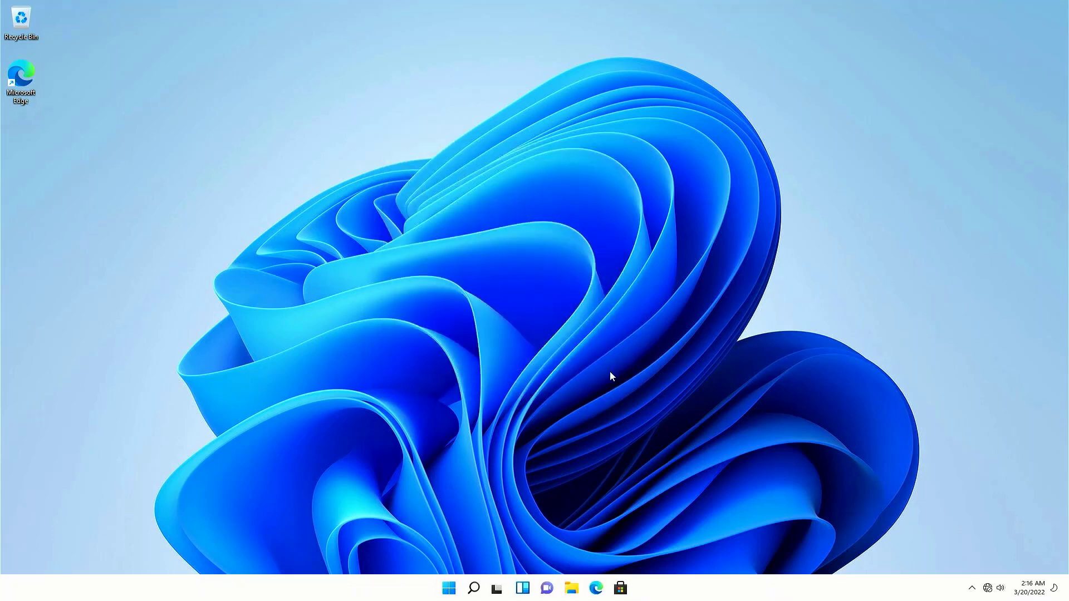